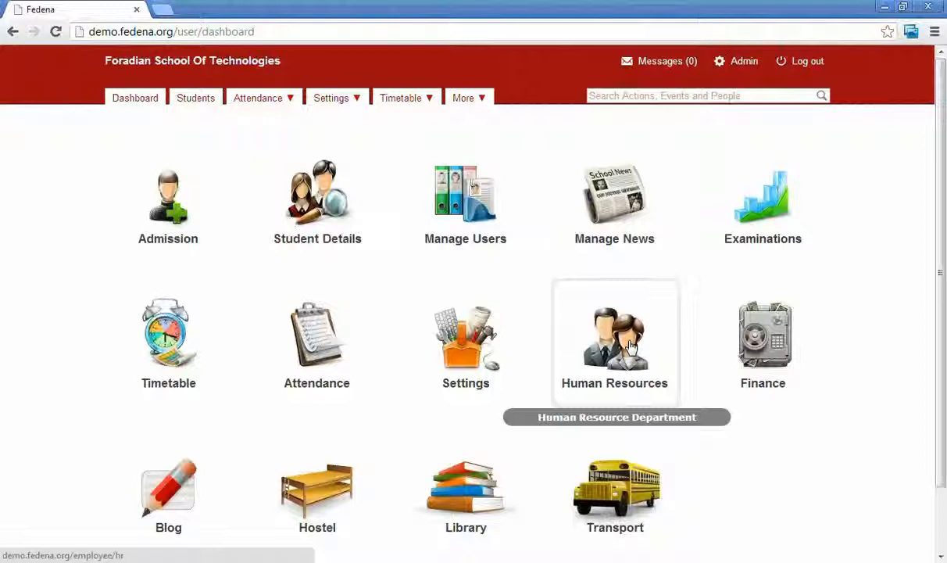
Step: Go from the dashboard's Human Resources area to the HR Setting page
click(631, 346)
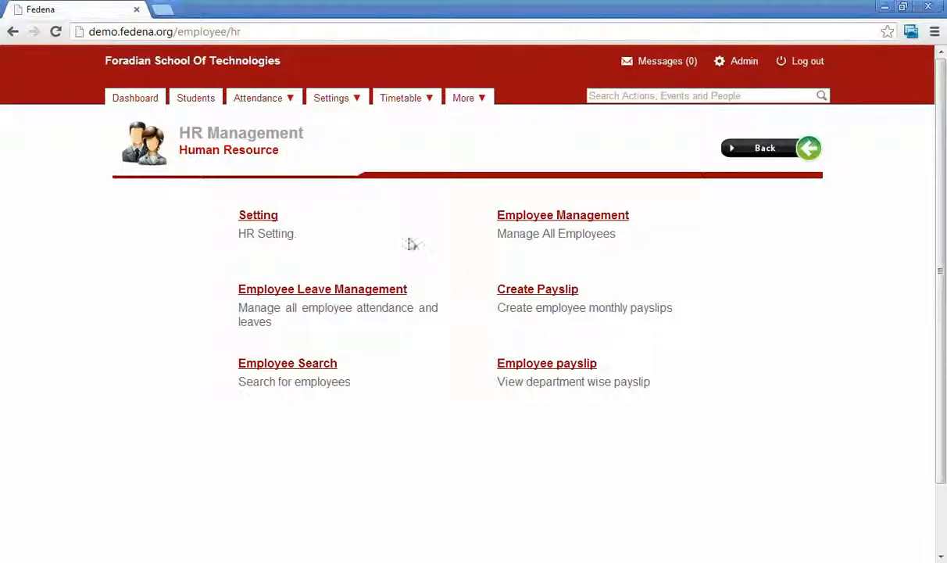
click(278, 222)
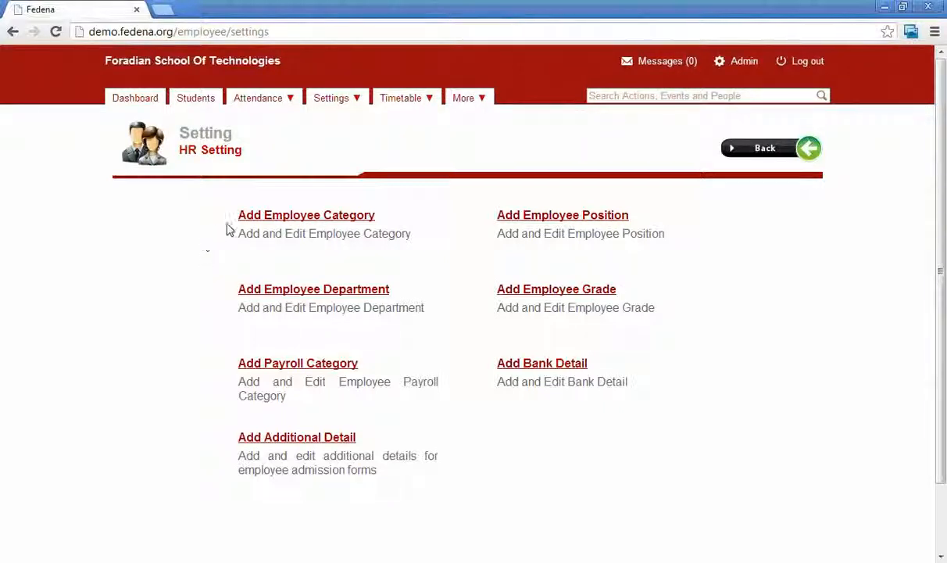
click(287, 219)
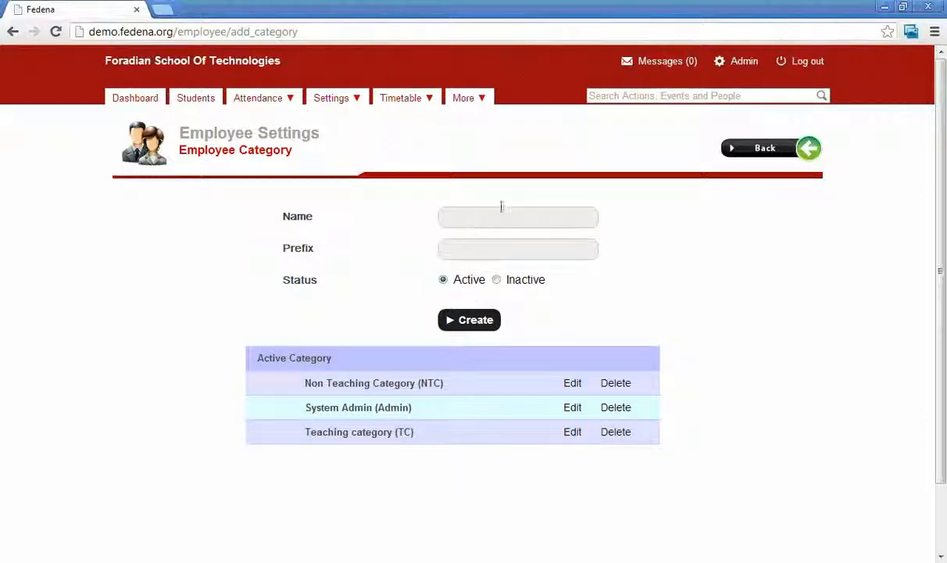
click(740, 155)
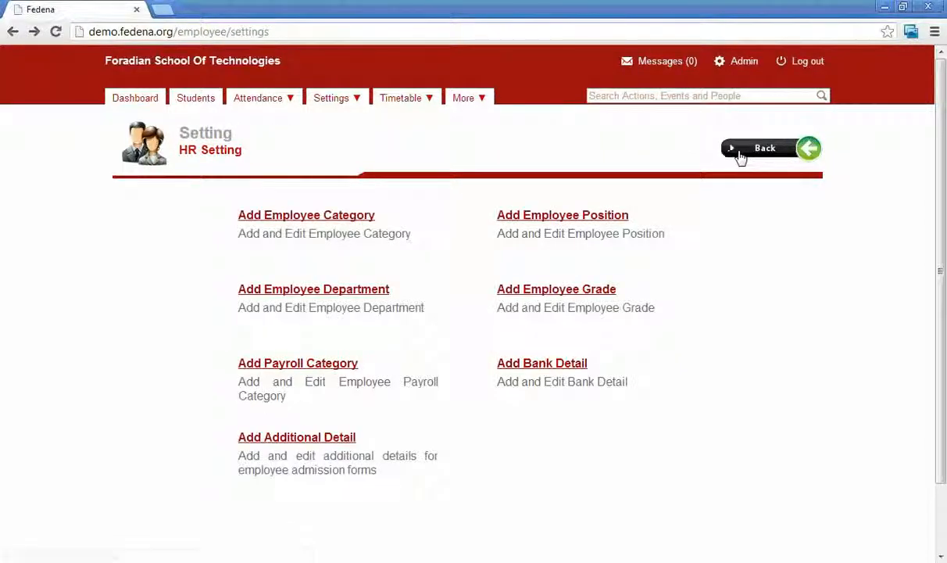
click(588, 223)
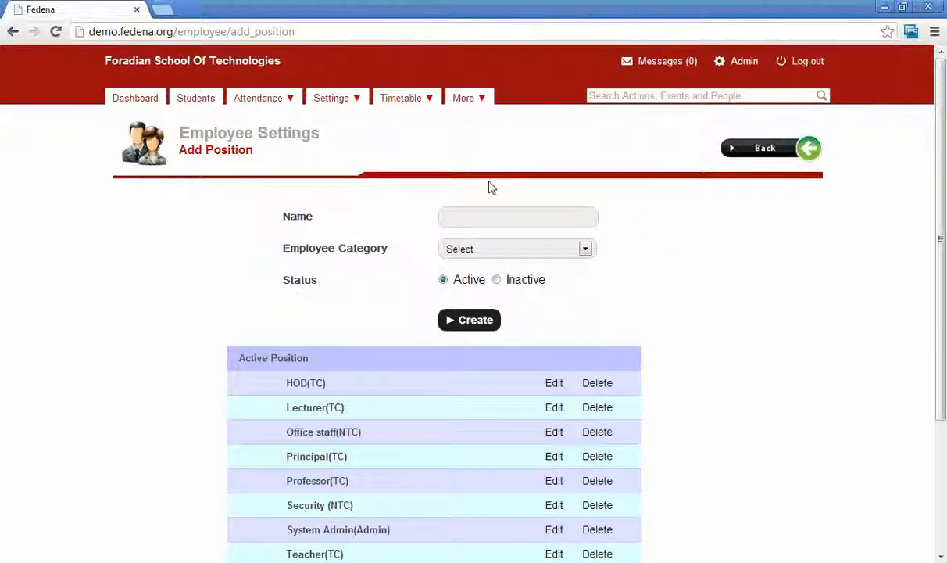
click(465, 219)
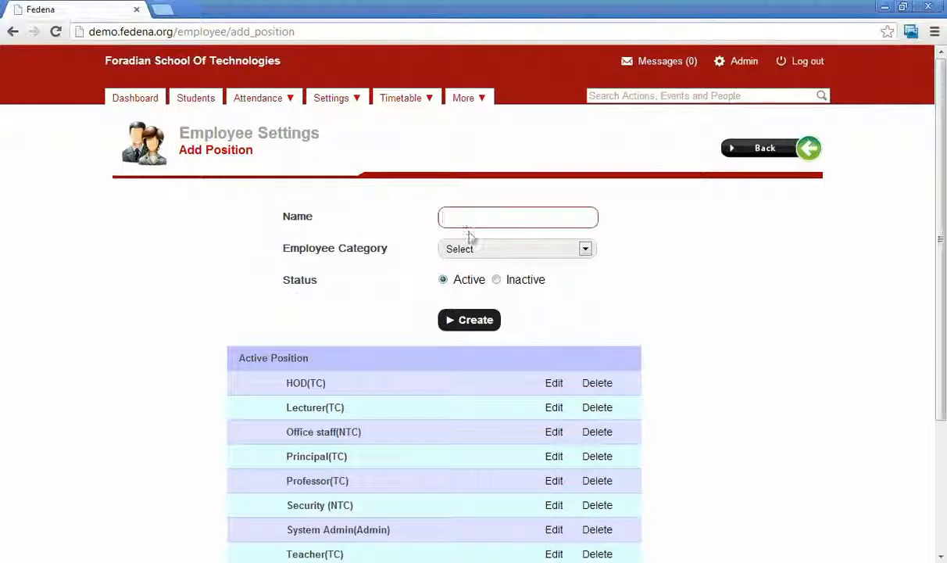
click(468, 254)
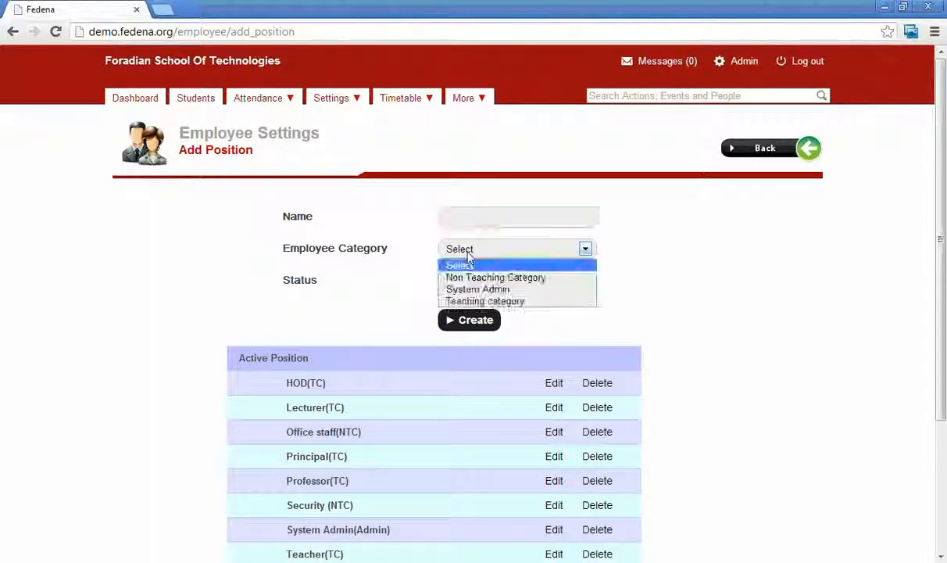
click(632, 290)
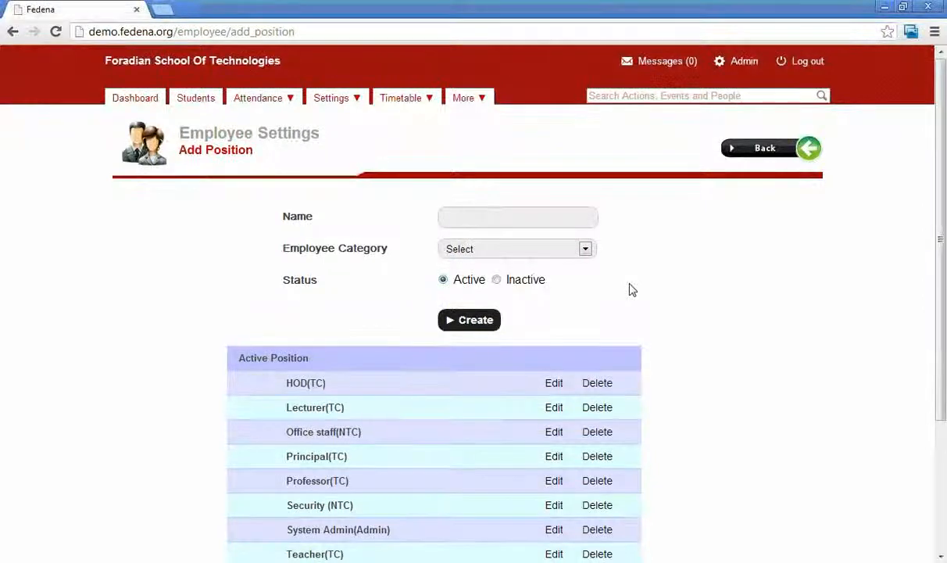
scroll(633, 290, down, 2)
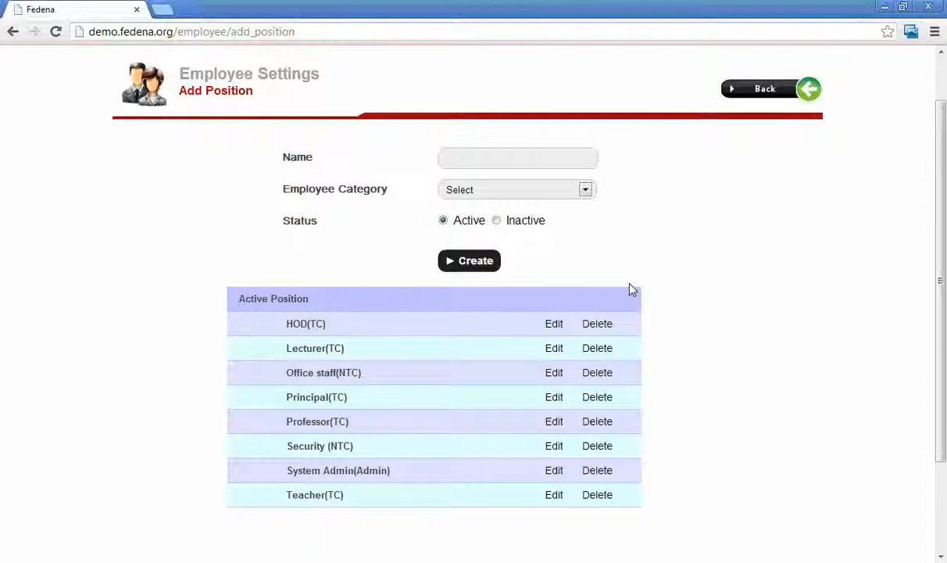
scroll(633, 290, up, 2)
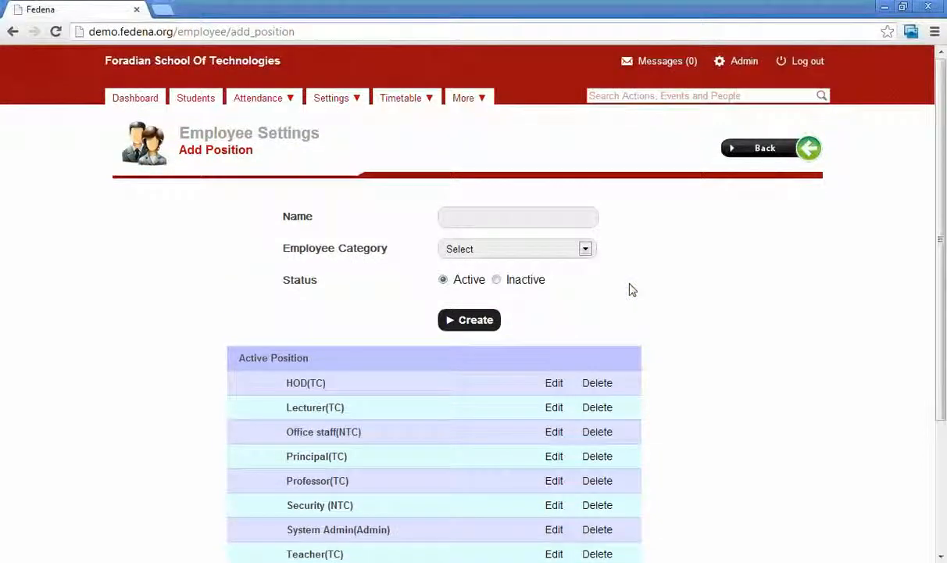
click(763, 149)
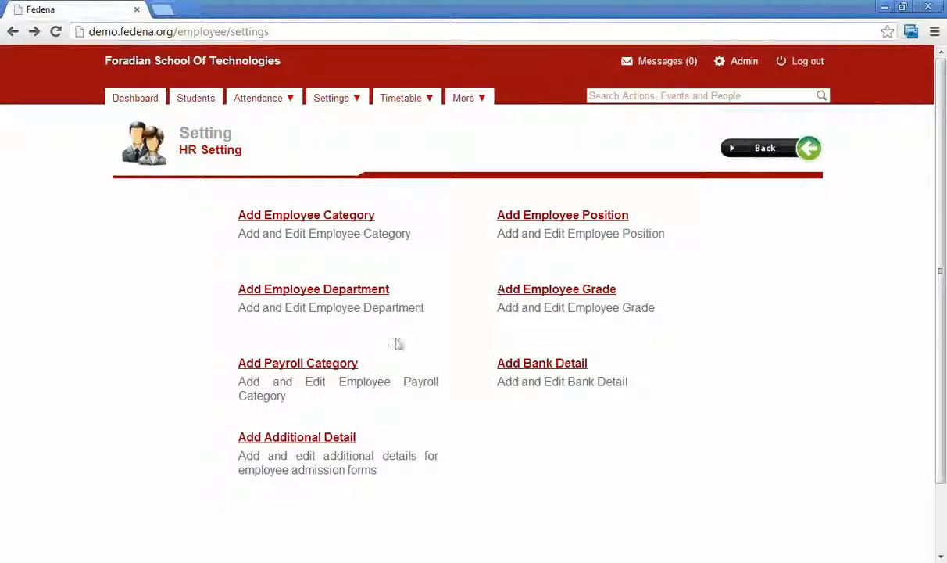
click(324, 296)
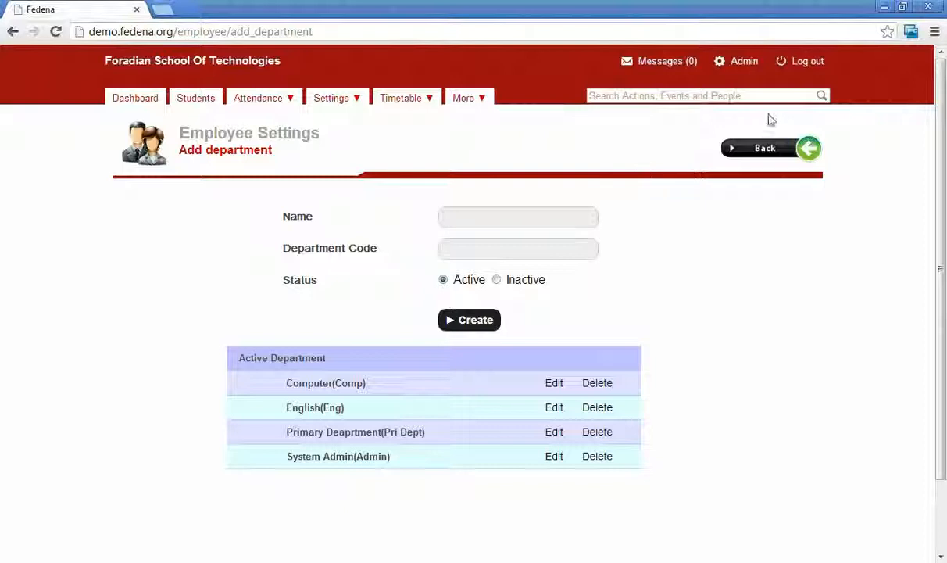
click(763, 151)
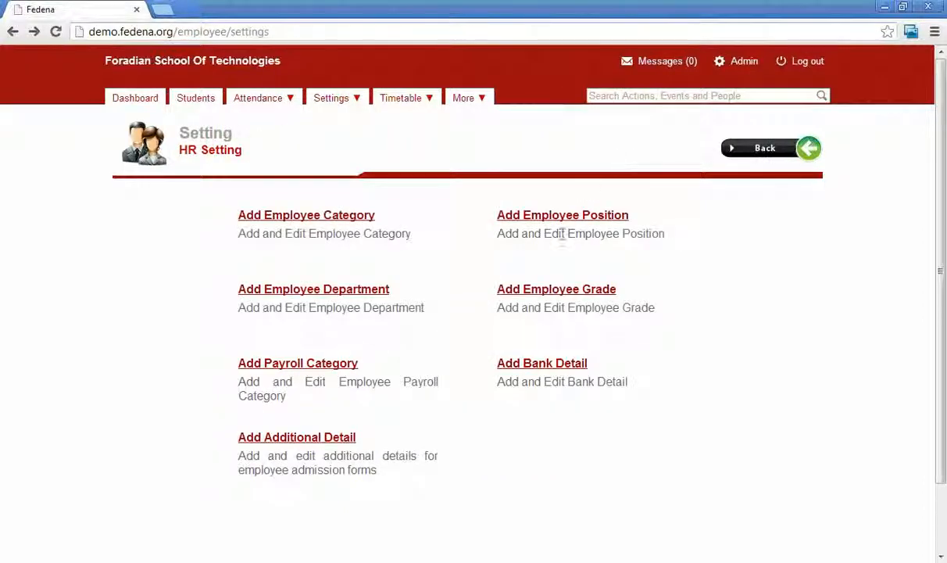
click(540, 289)
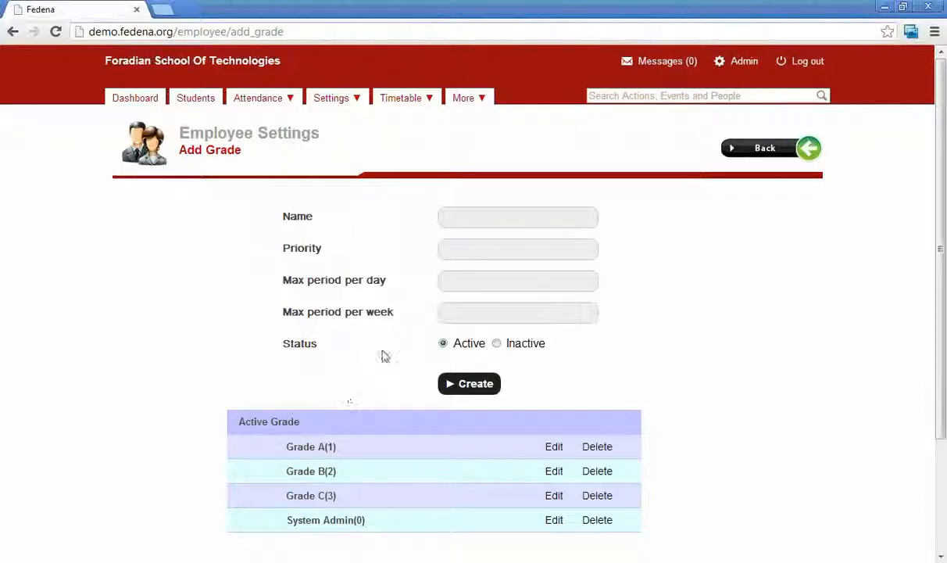
click(469, 254)
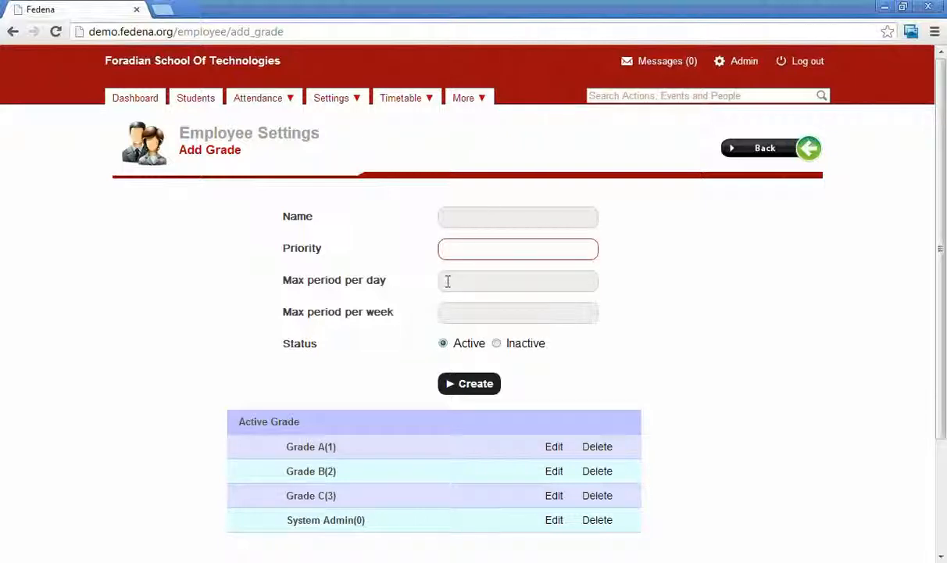
click(451, 315)
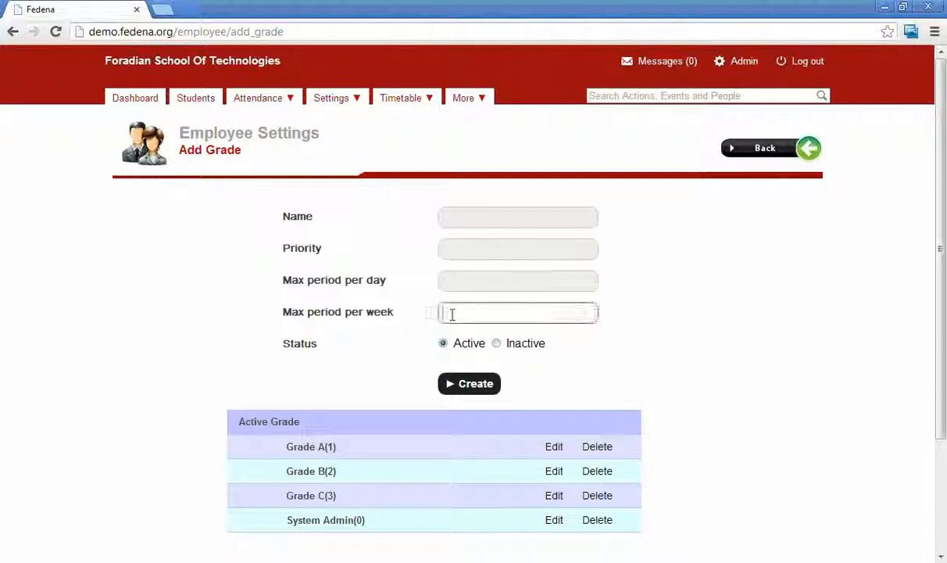
click(454, 287)
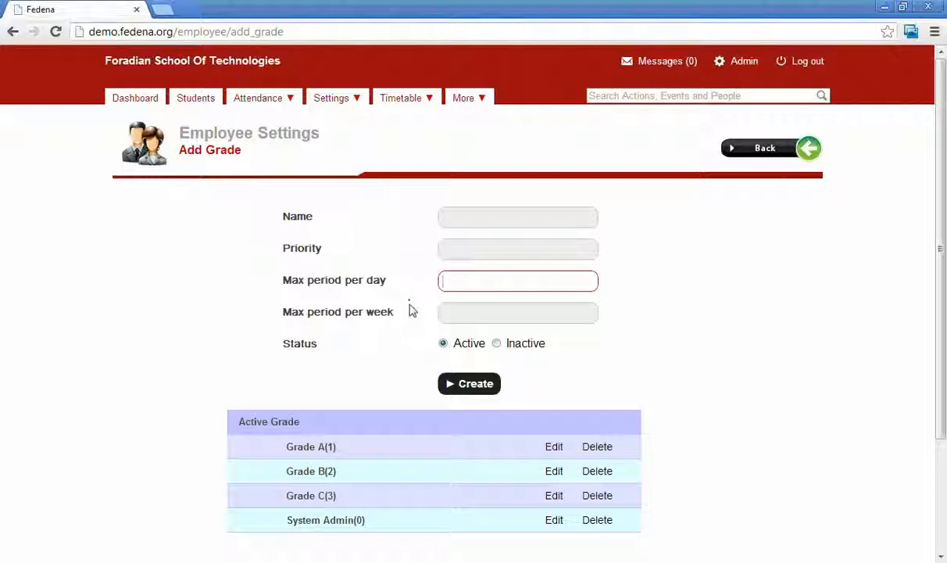
click(455, 312)
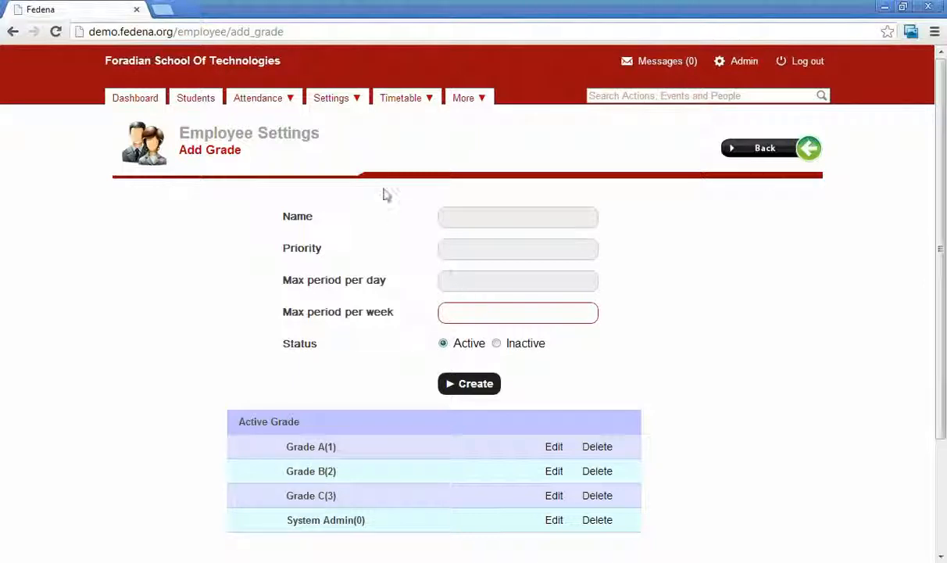
mouse_move(303, 123)
click(785, 149)
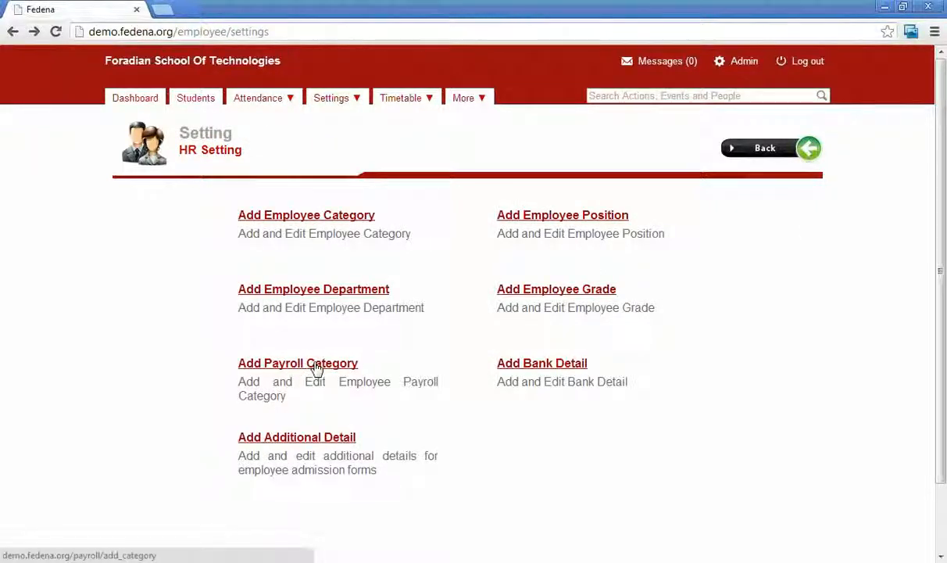
click(316, 364)
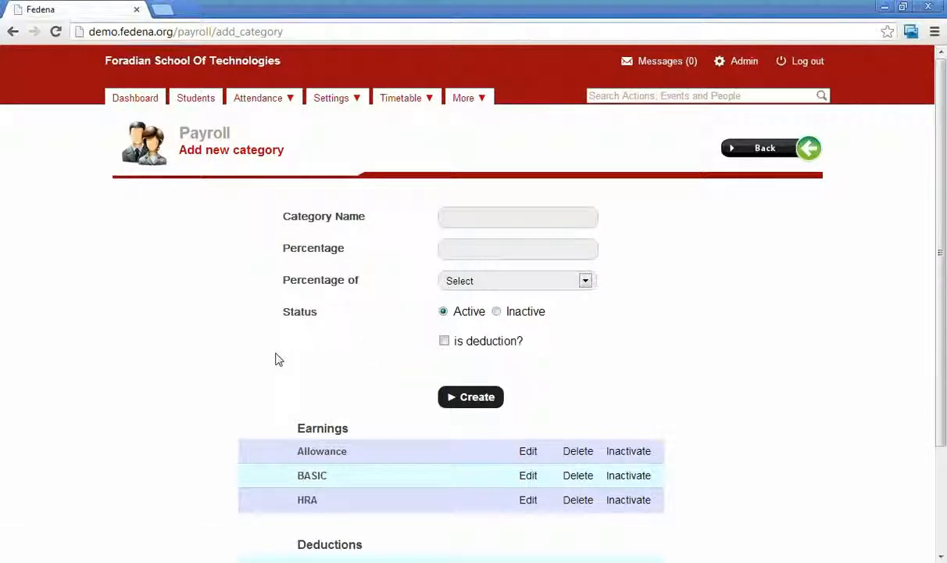
scroll(278, 359, down, 2)
scroll(278, 359, up, 1)
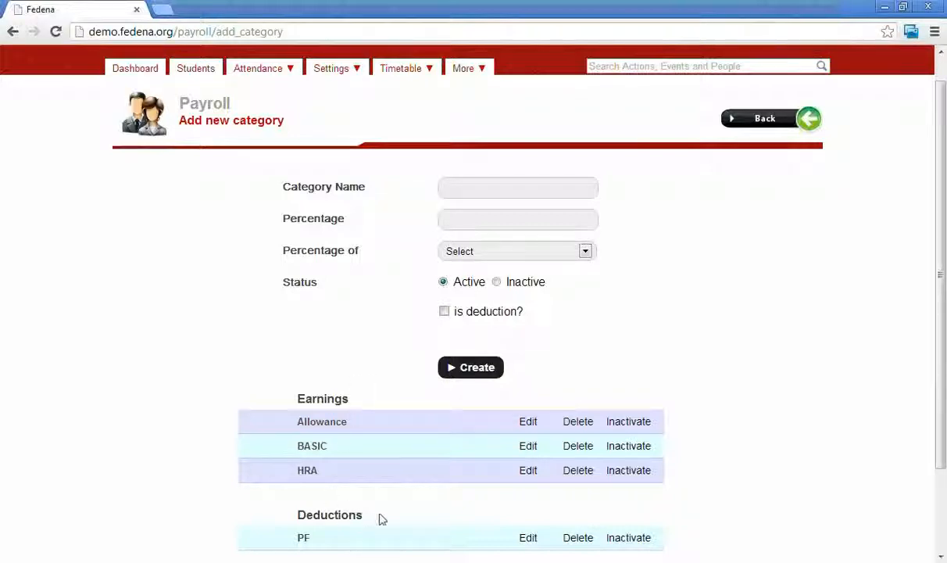
scroll(383, 519, down, 2)
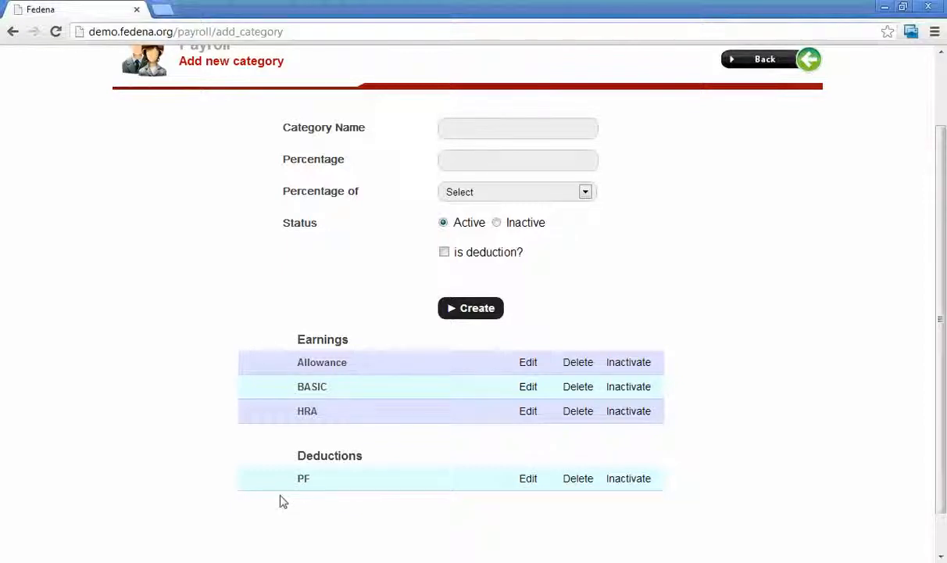
scroll(239, 211, up, 3)
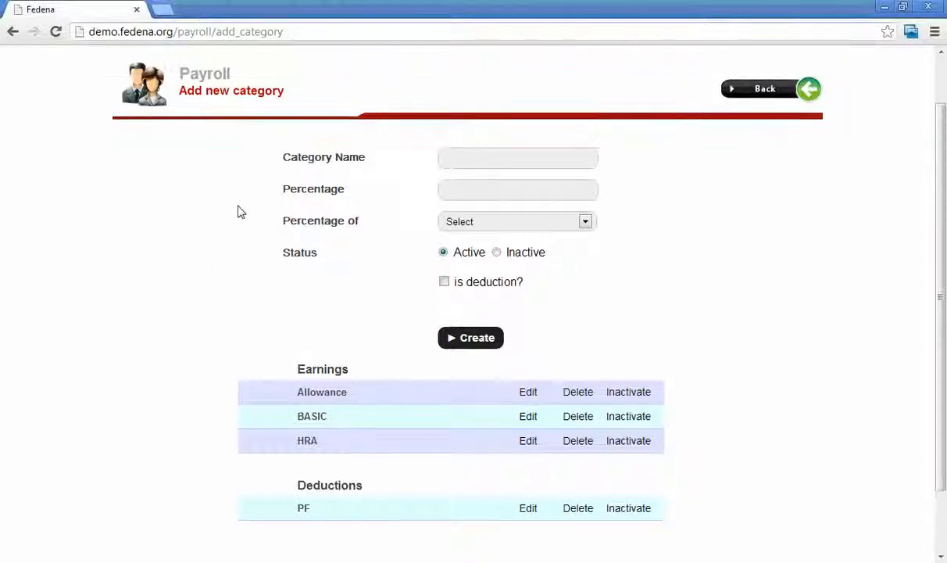
mouse_move(336, 97)
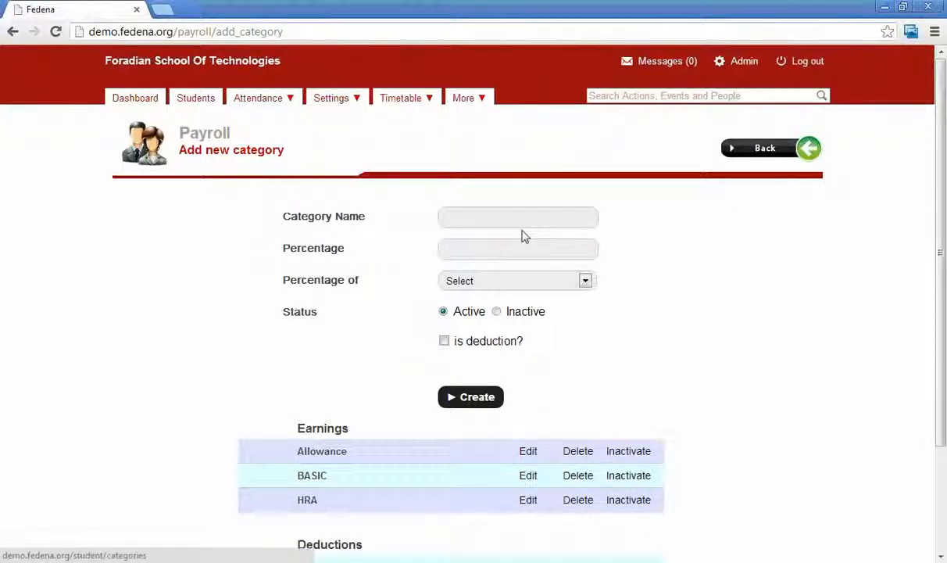
click(741, 149)
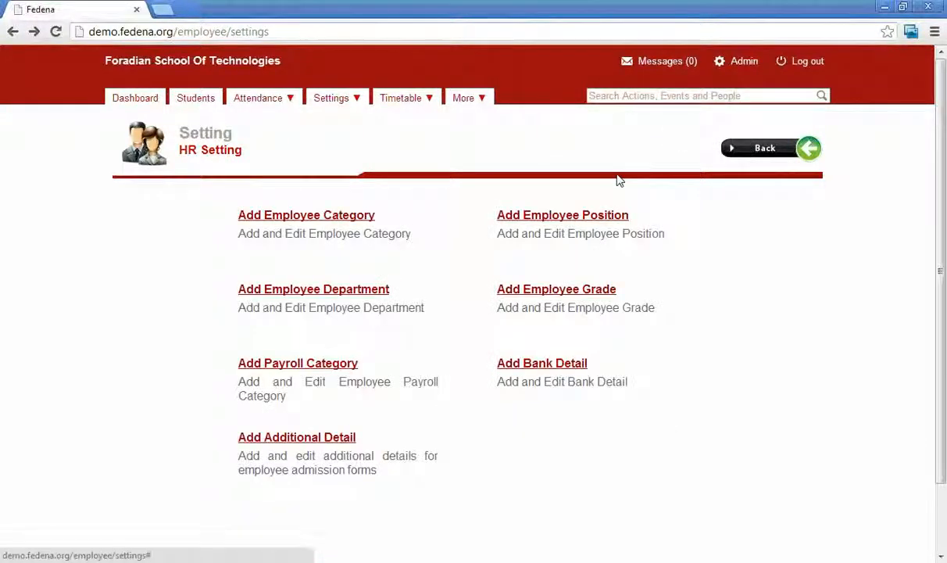
click(534, 365)
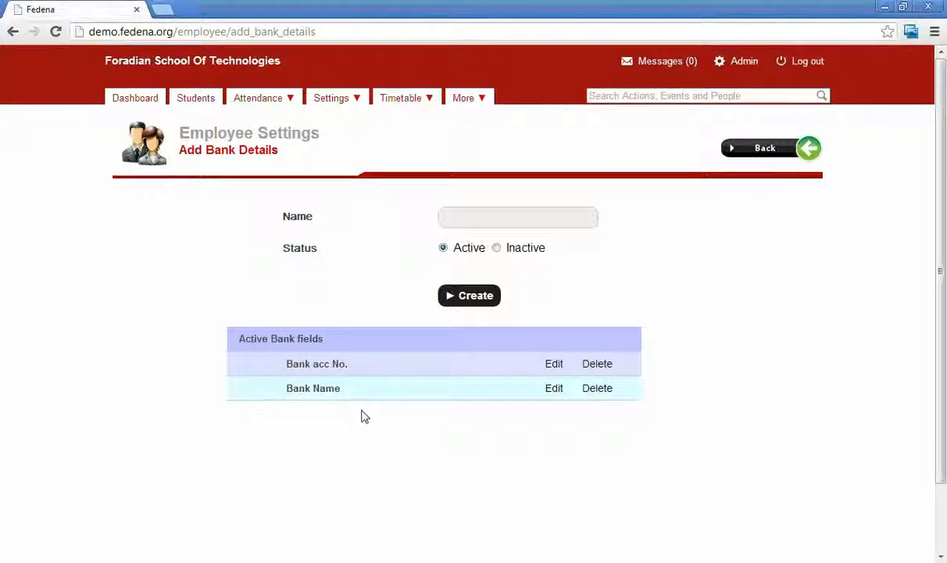
click(753, 150)
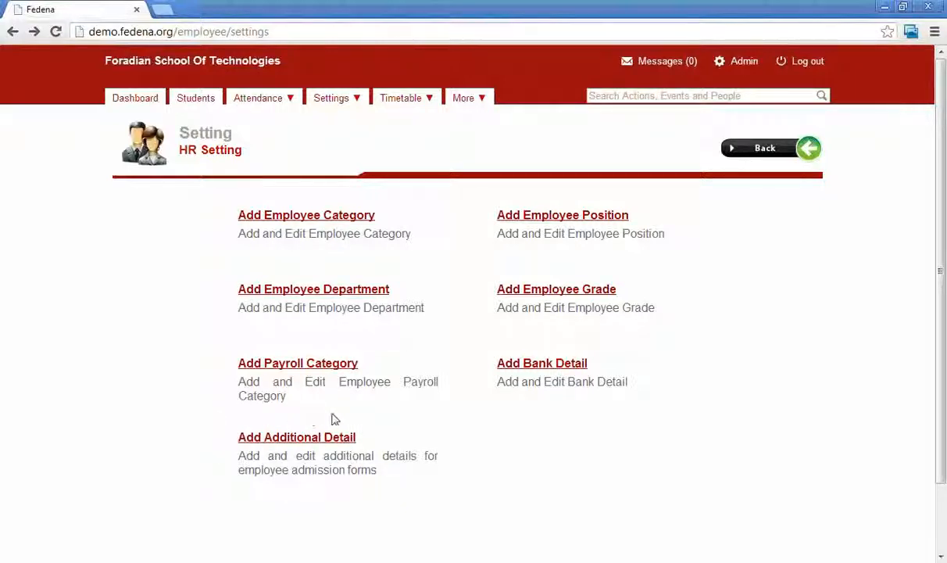
click(327, 438)
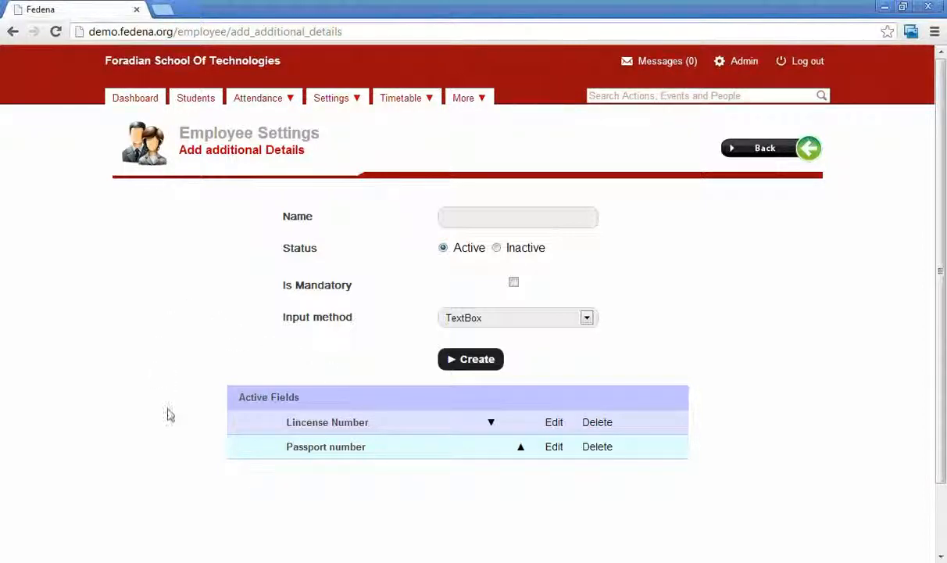
click(746, 155)
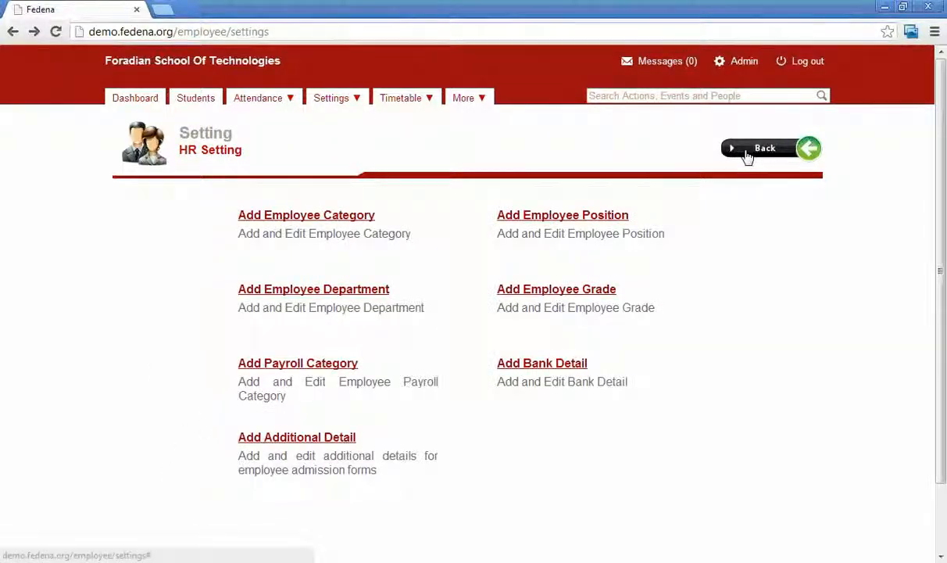
Step: Return to HR Management and open the employee admission form via Employee Management
click(746, 155)
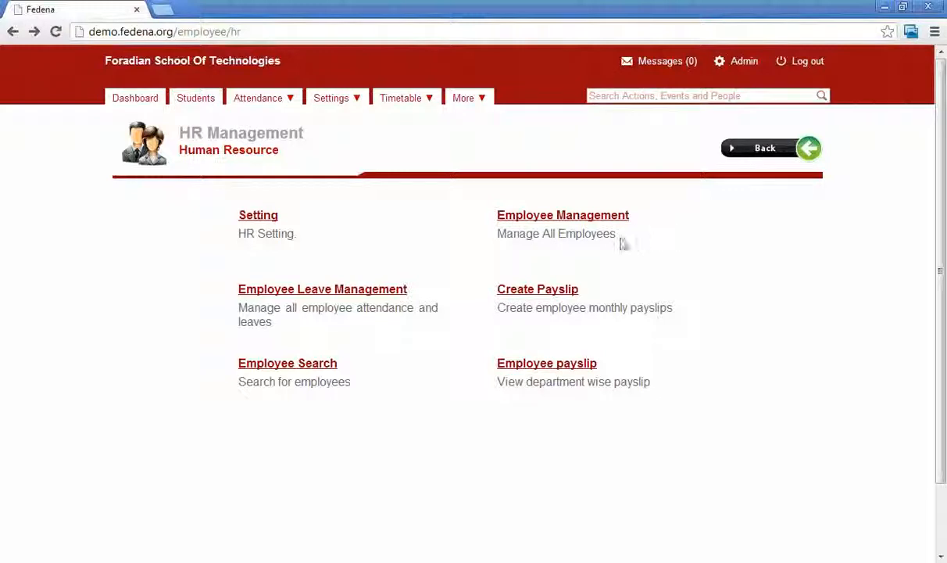
click(594, 226)
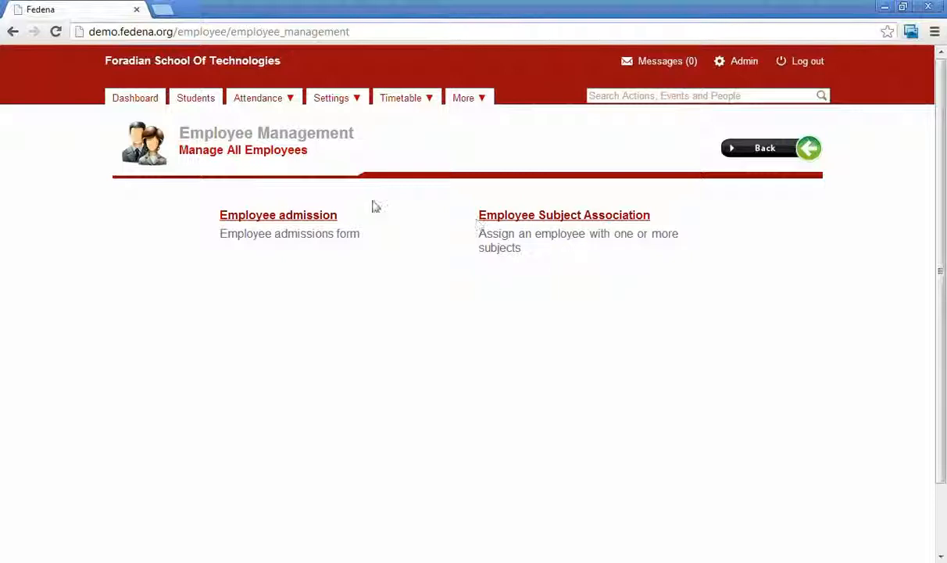
click(285, 216)
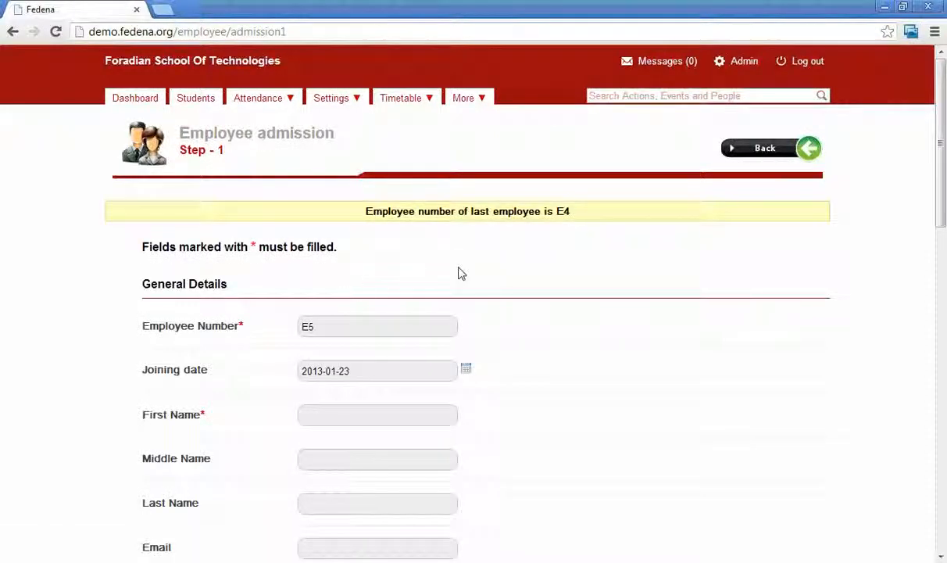
Step: Scroll the Step 1 admission form and select the Employee Number field showing E5
scroll(460, 273, down, 2)
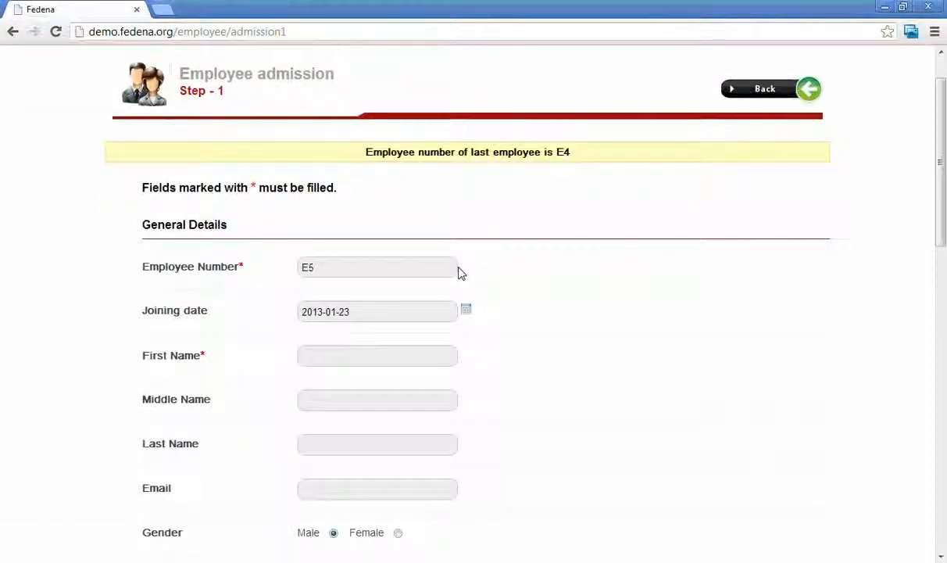
scroll(460, 273, up, 1)
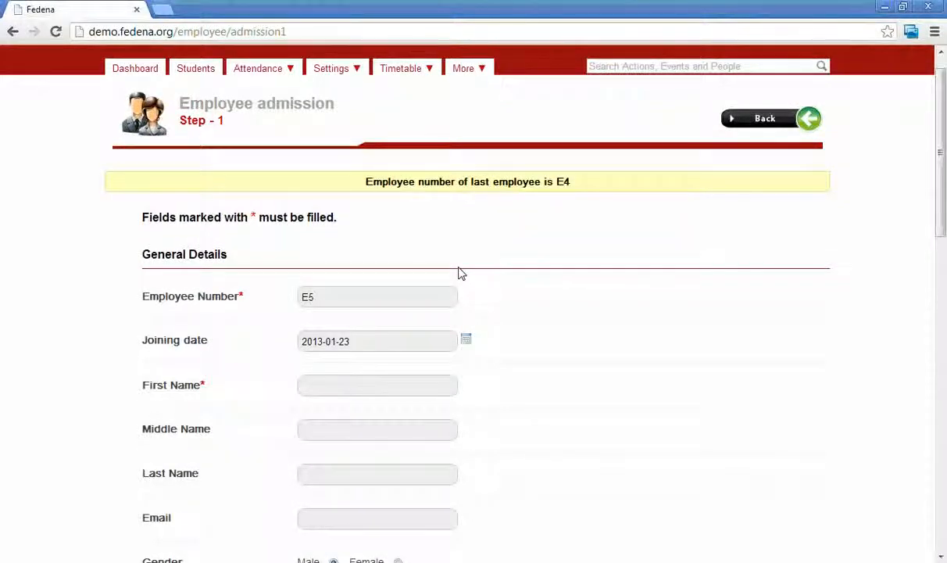
scroll(461, 273, down, 1)
scroll(461, 273, down, 1)
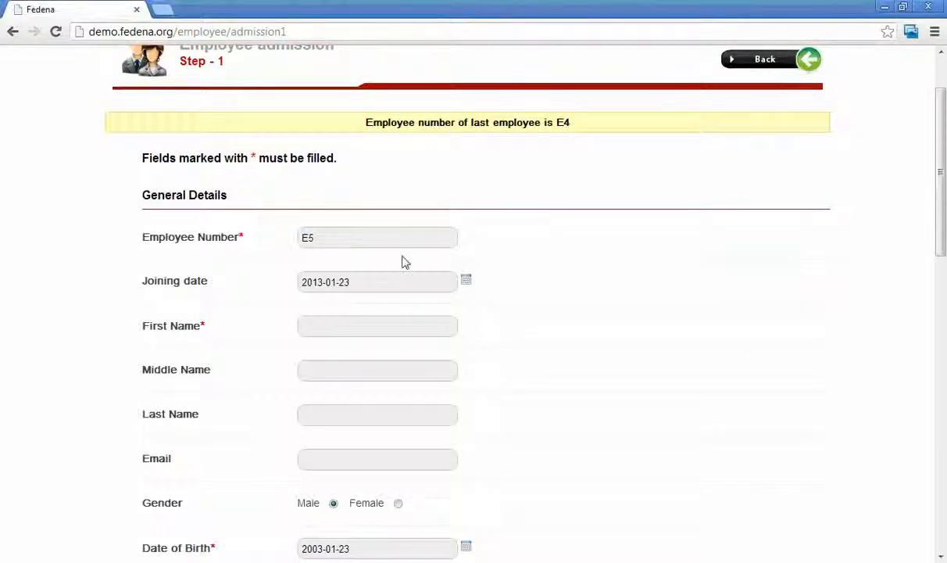
click(374, 239)
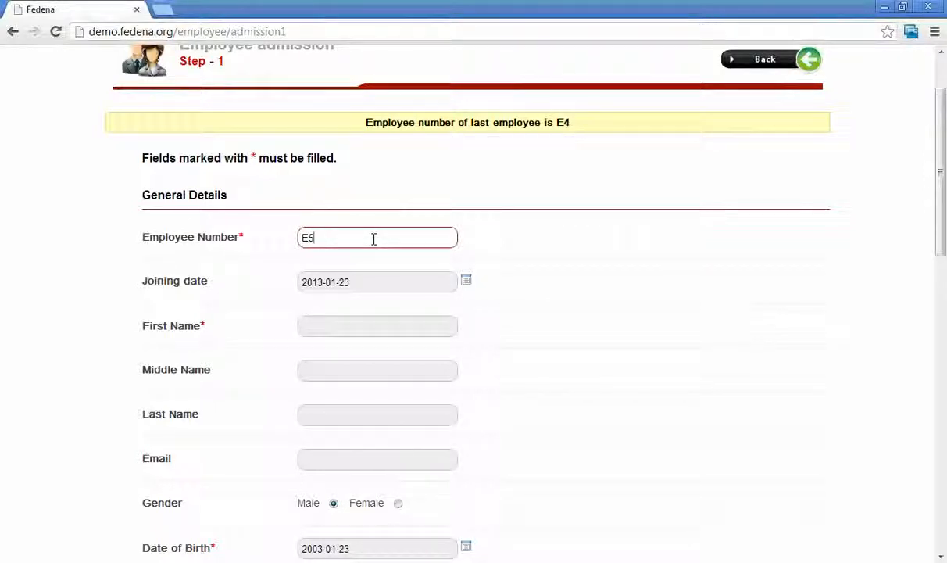
Step: Enter the new employee's first and last name
click(332, 326)
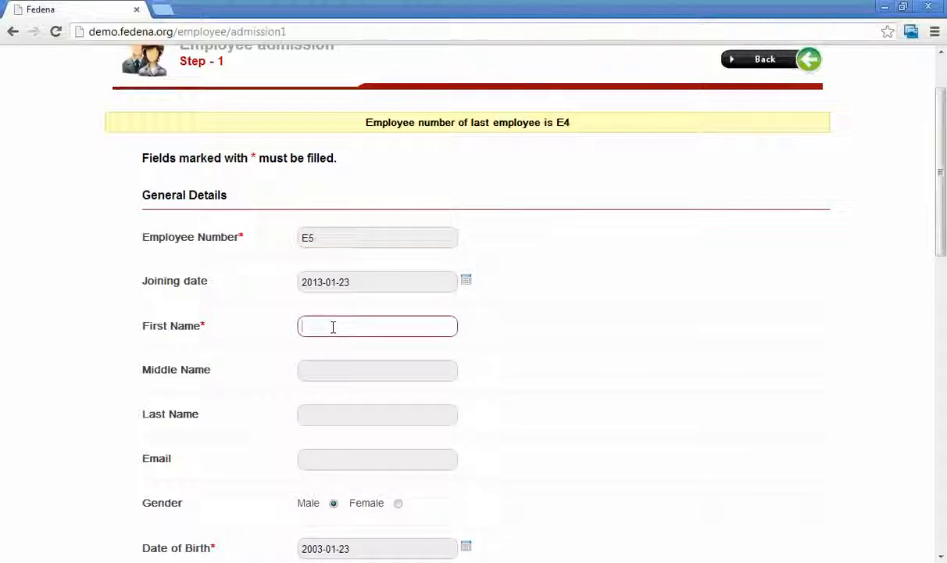
click(320, 411)
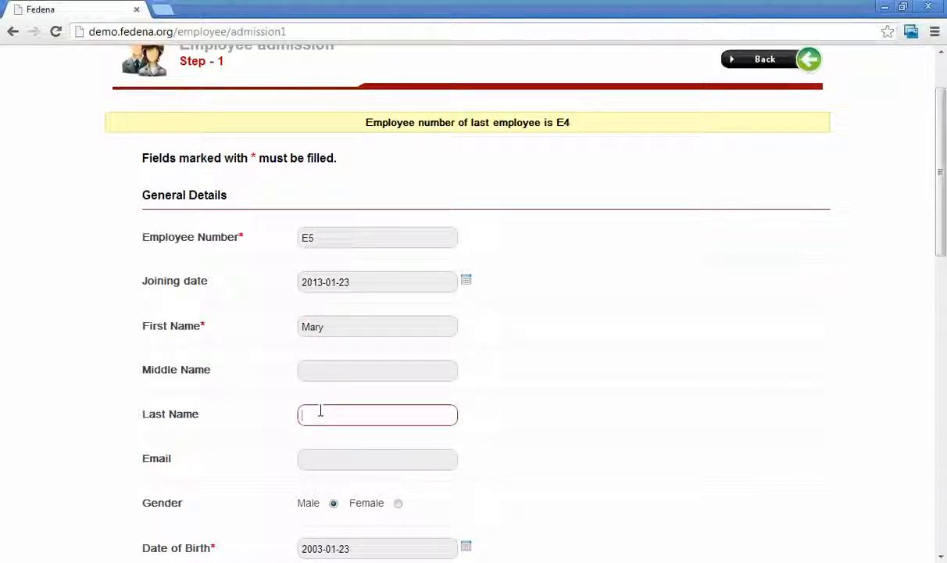
click(544, 459)
Step: Choose Primary Deaprtment, Teaching category, Teacher position and Grade C
scroll(547, 460, down, 4)
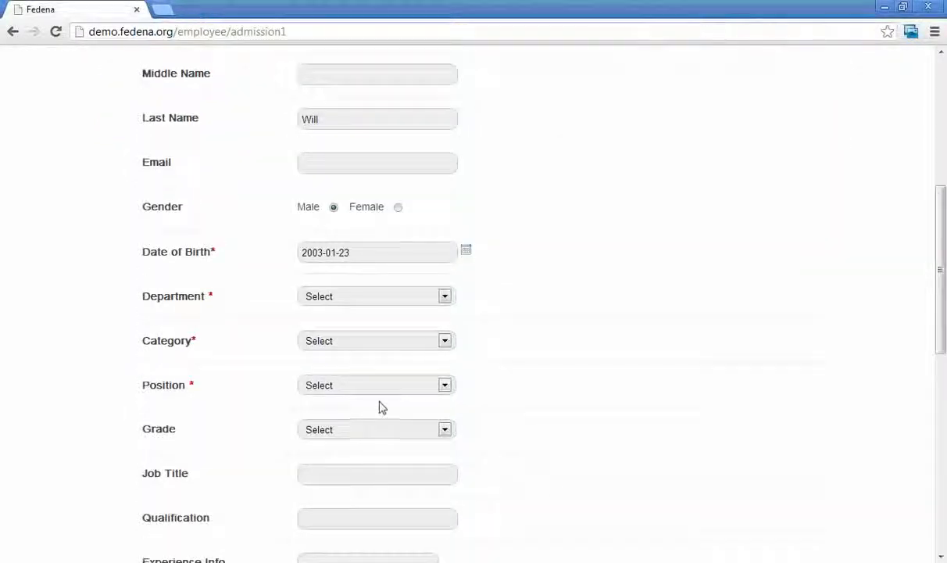
click(372, 296)
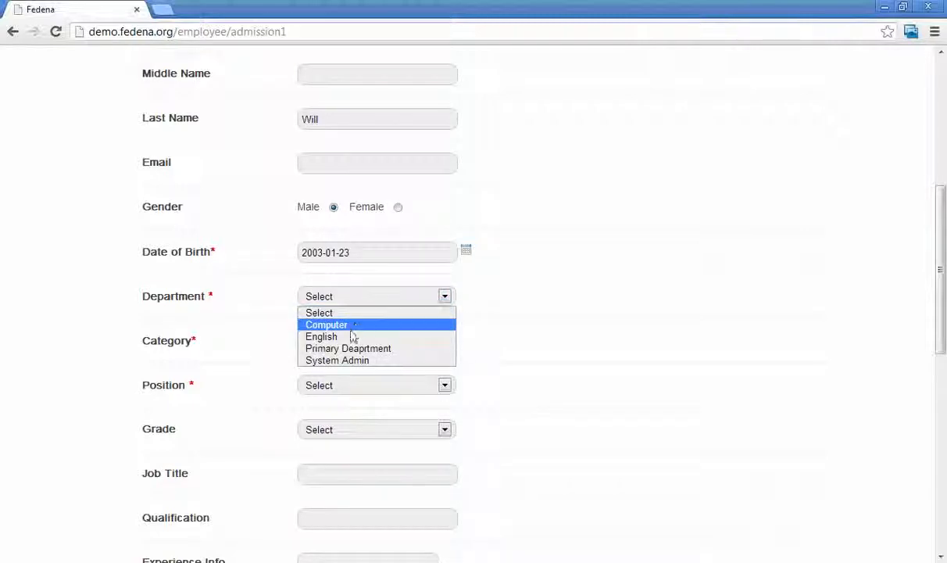
click(349, 348)
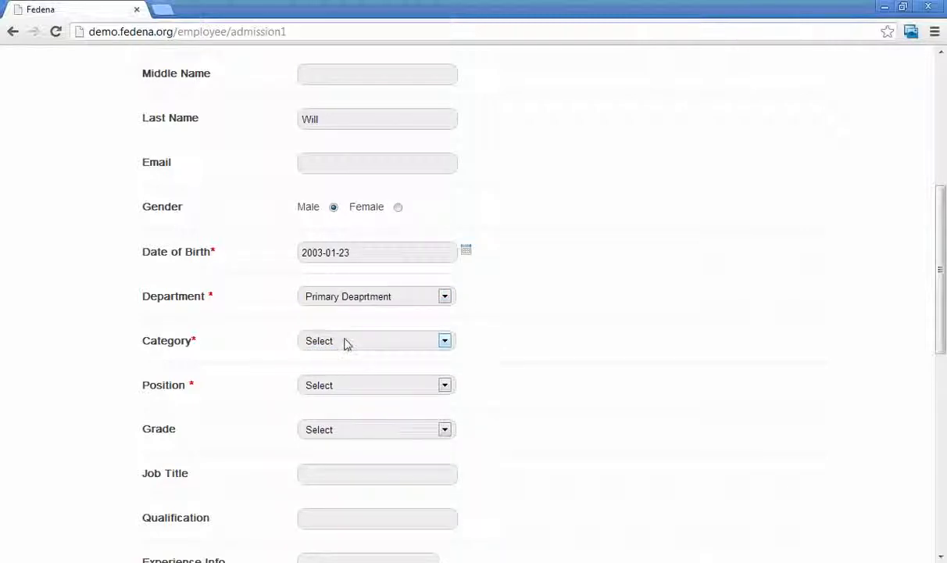
click(350, 345)
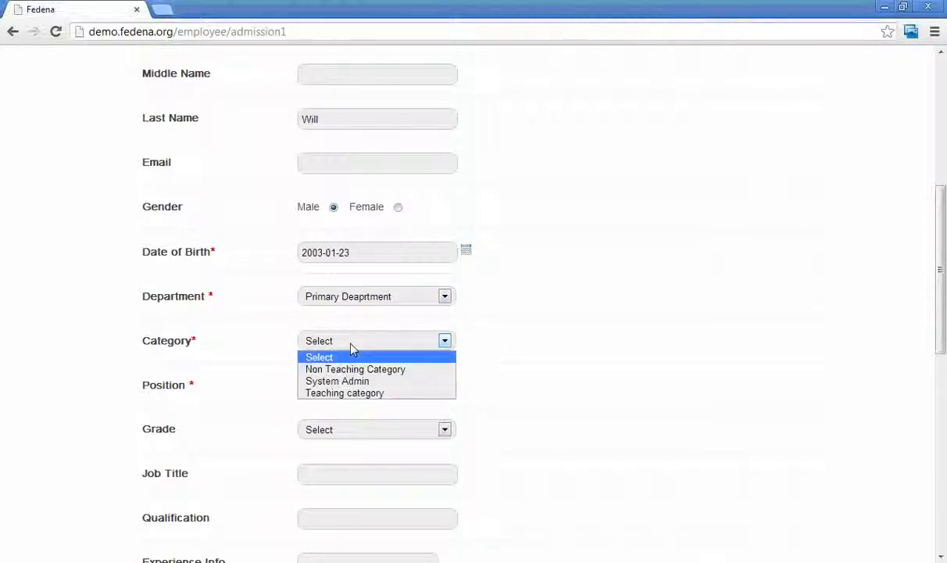
click(336, 393)
click(334, 392)
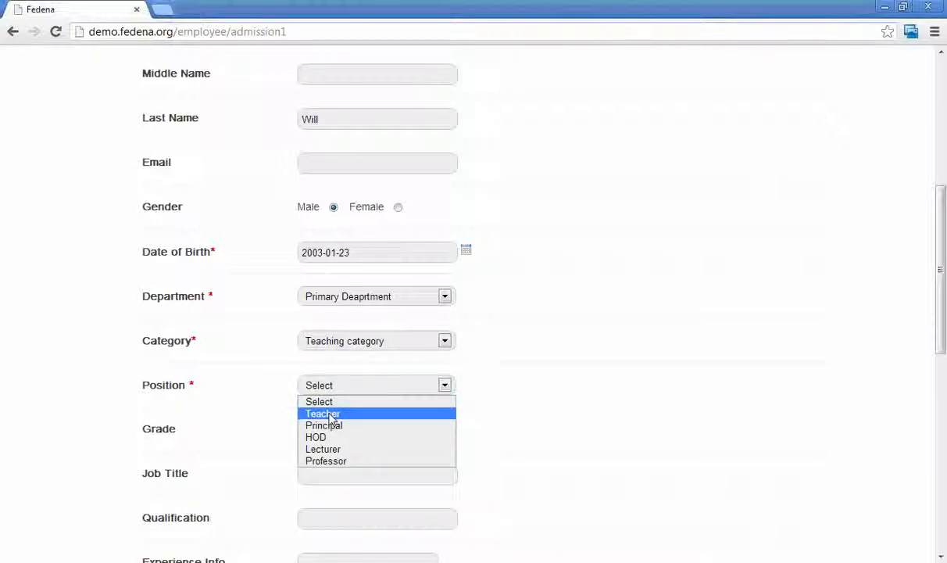
click(321, 412)
click(327, 432)
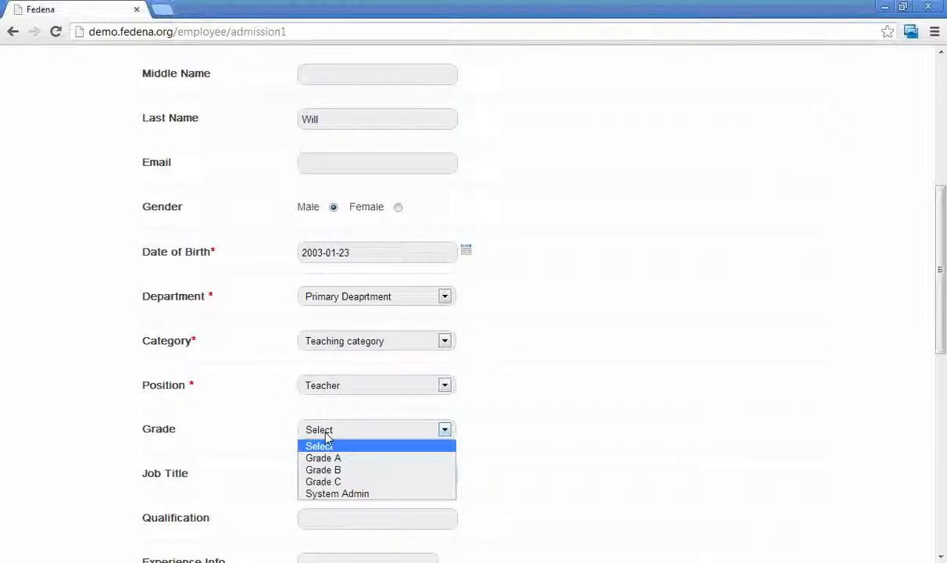
click(323, 482)
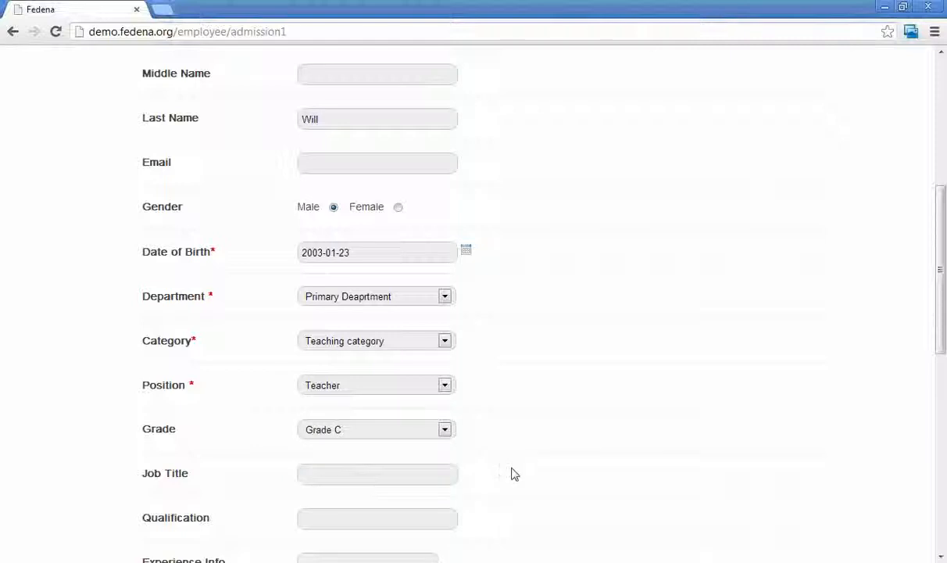
Step: Enter the job title Primary Teacher
scroll(512, 471, down, 2)
scroll(512, 474, down, 1)
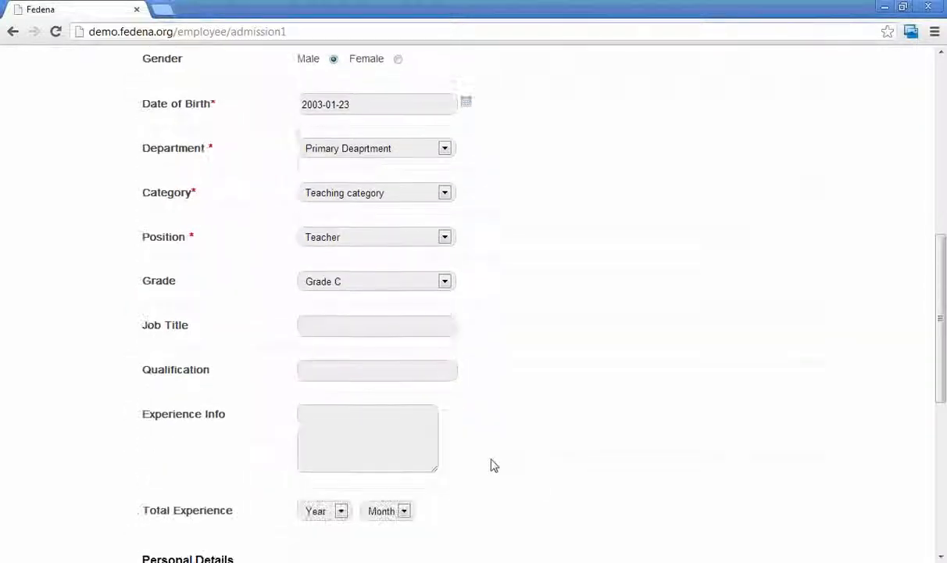
click(425, 323)
text(Pri)
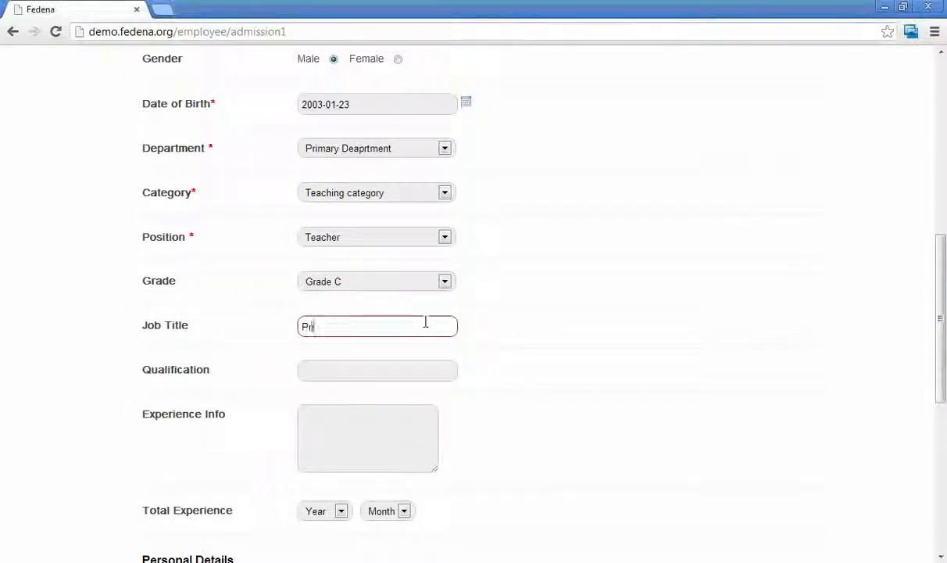
text(mary Tea)
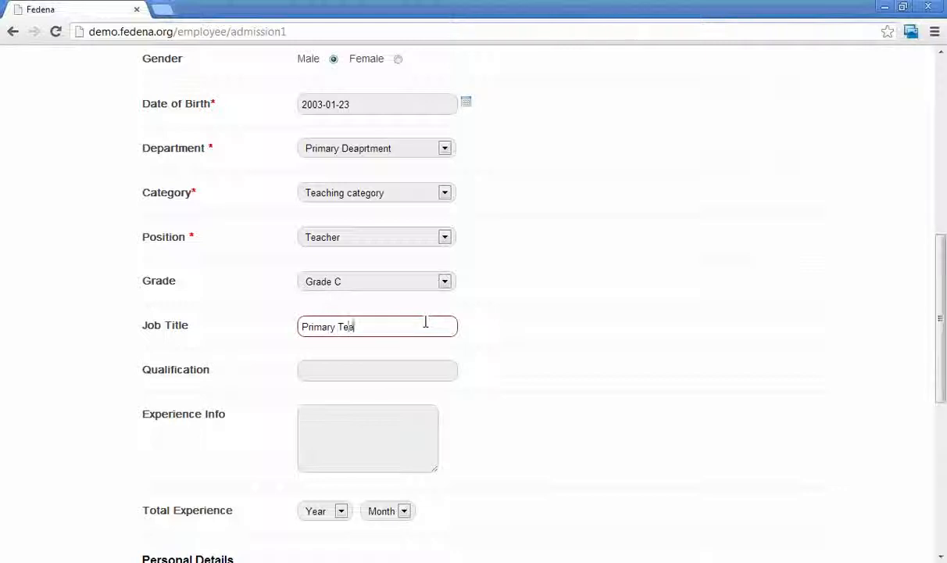
text(cher)
click(542, 360)
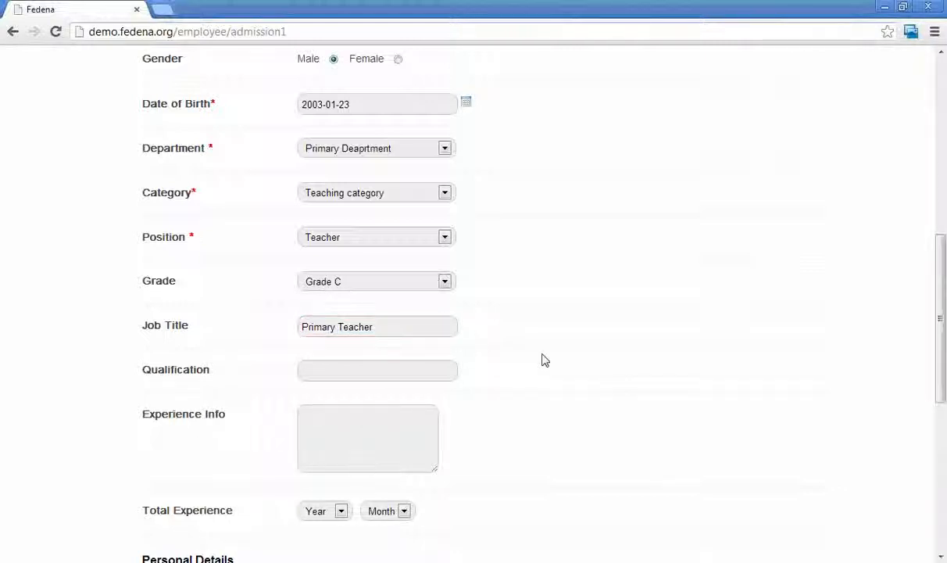
scroll(545, 361, down, 1)
scroll(545, 360, down, 4)
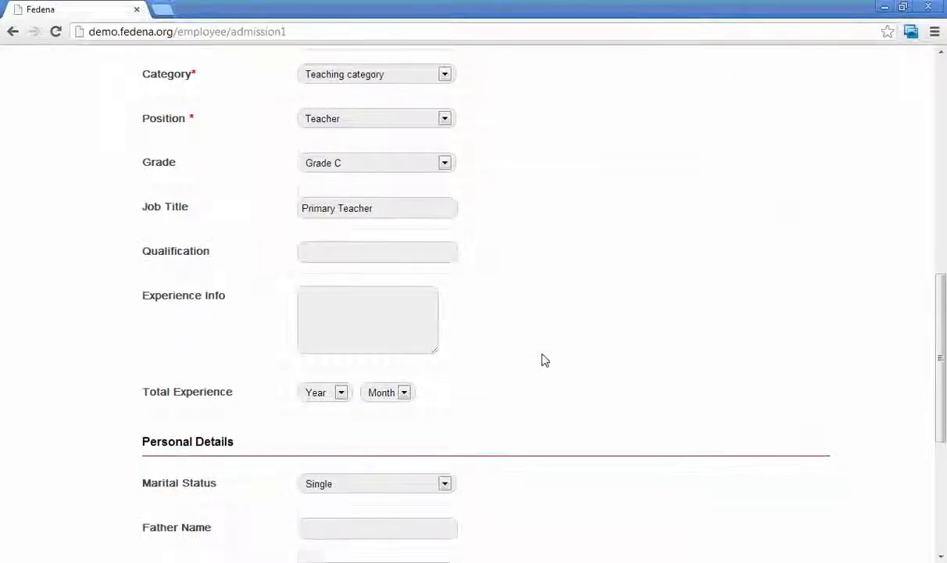
scroll(545, 360, down, 2)
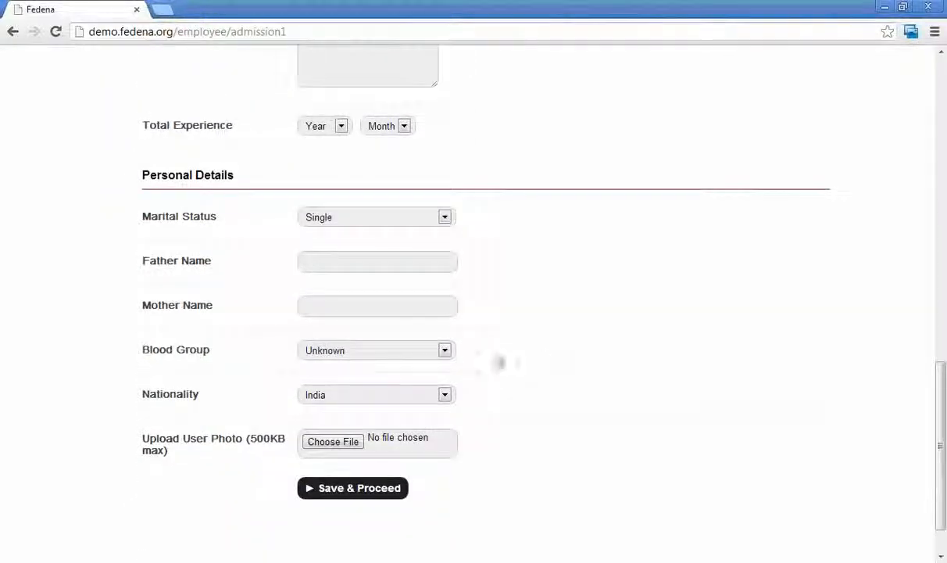
Step: Save the Step 1 details and fill in both home address lines
click(326, 494)
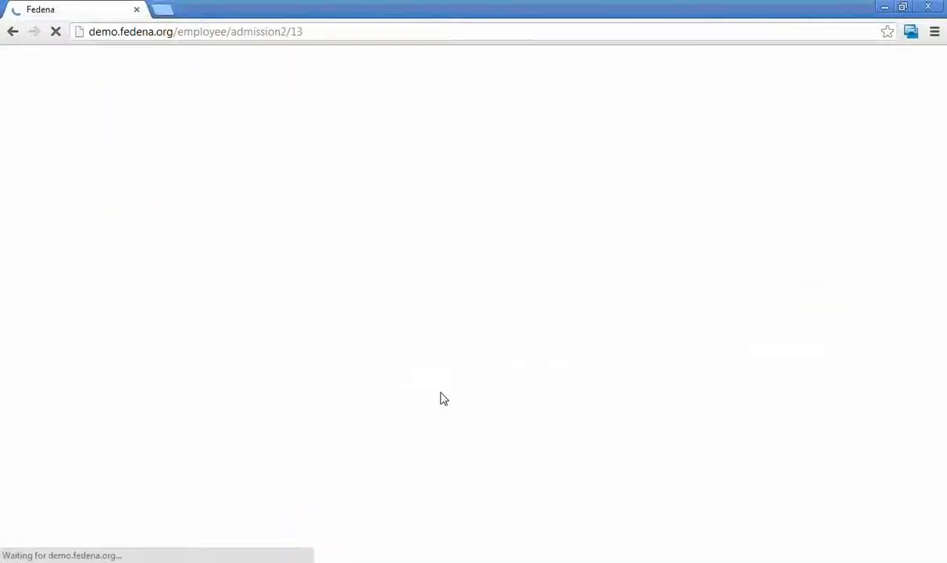
click(374, 281)
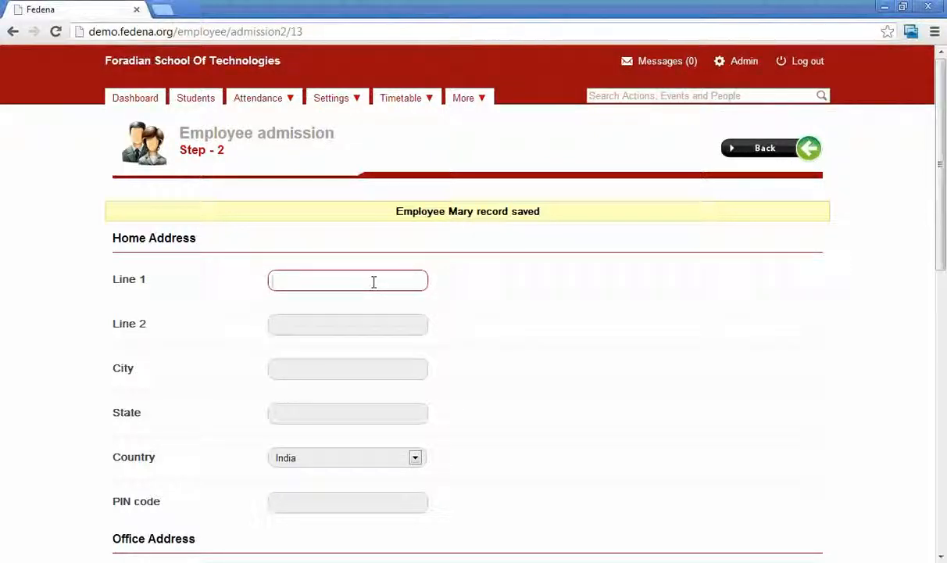
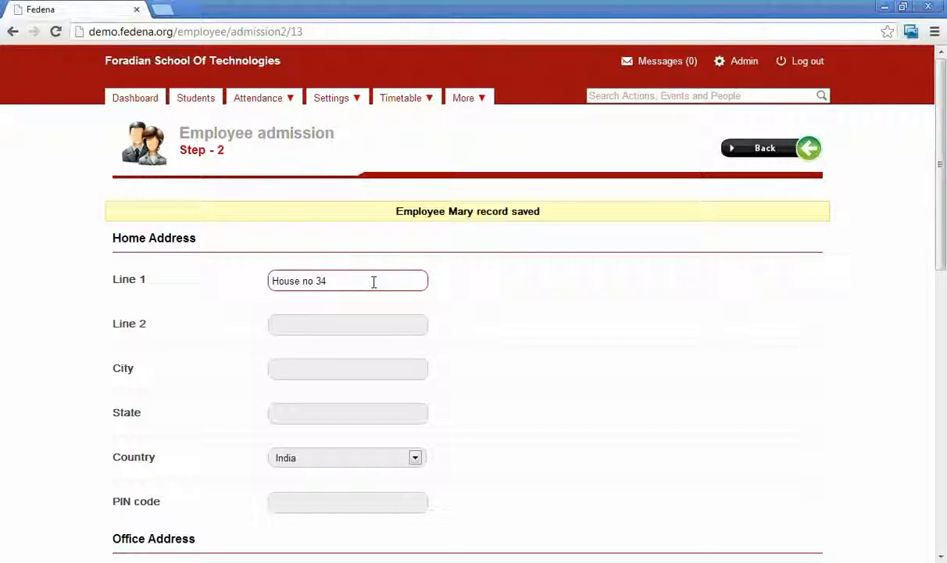
key(Tab)
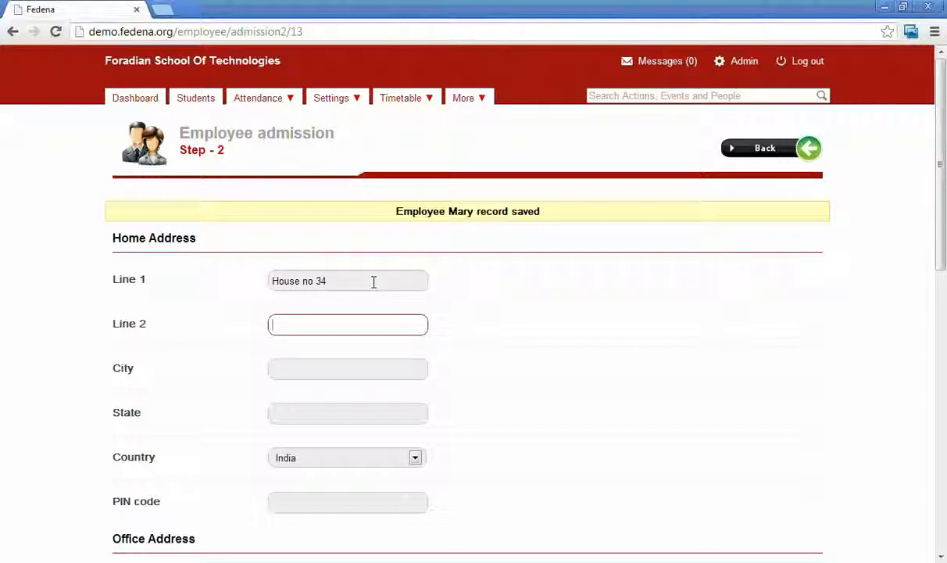
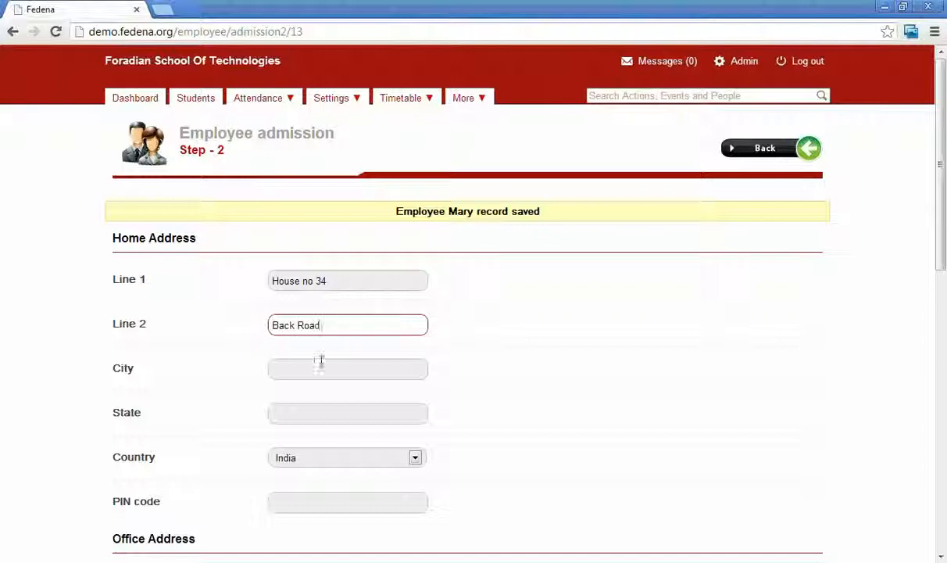
Step: Enter the state, keep Country India, and save the address to continue
click(293, 415)
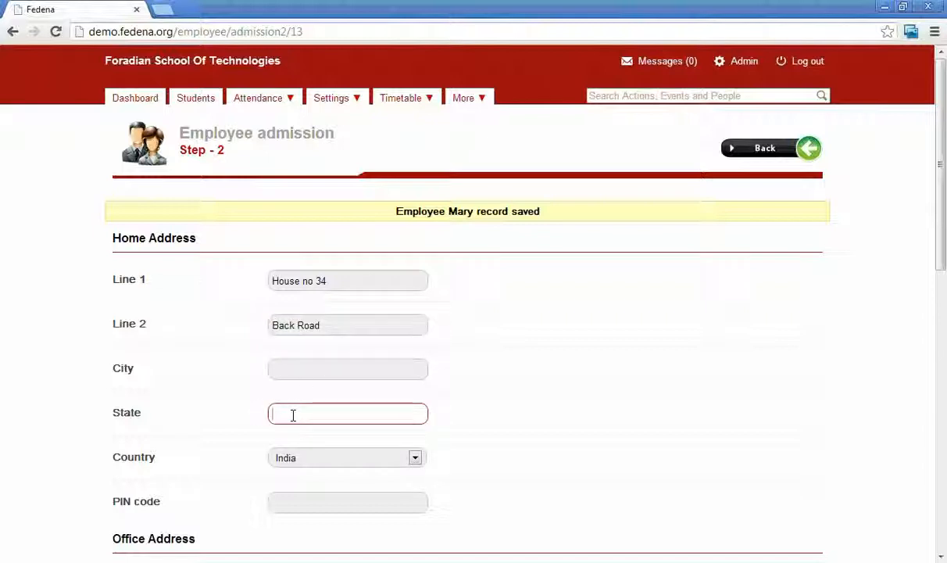
text(Bangalore)
click(535, 414)
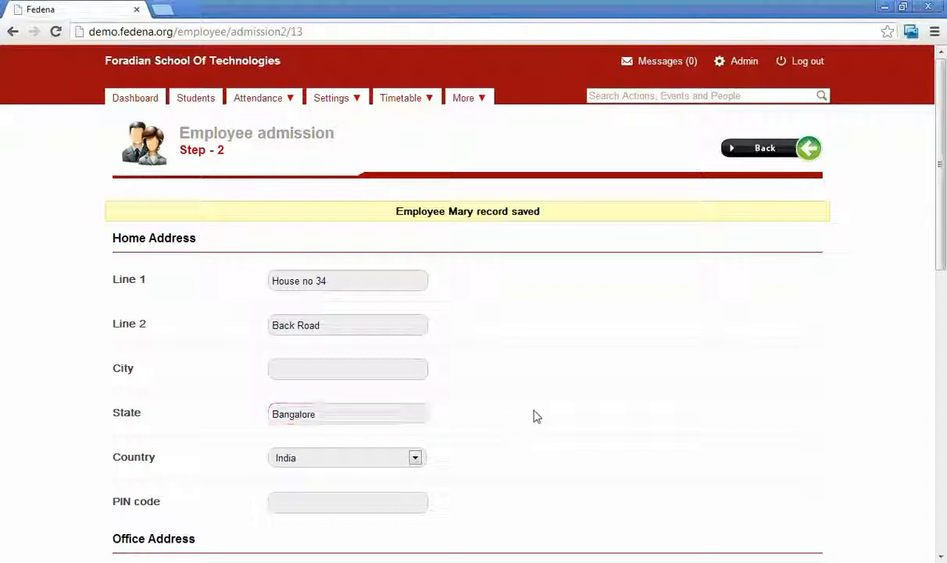
scroll(536, 416, down, 3)
scroll(536, 417, down, 9)
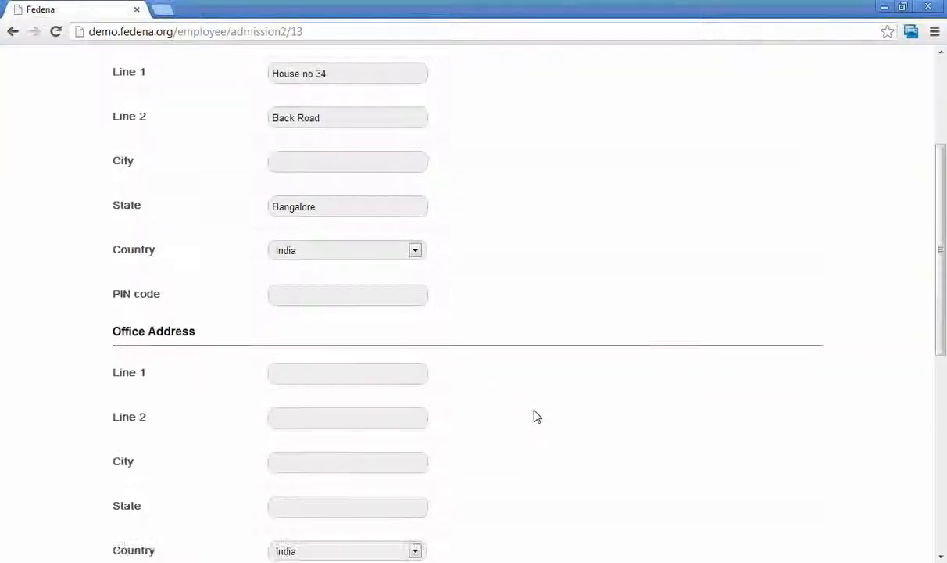
scroll(536, 417, down, 5)
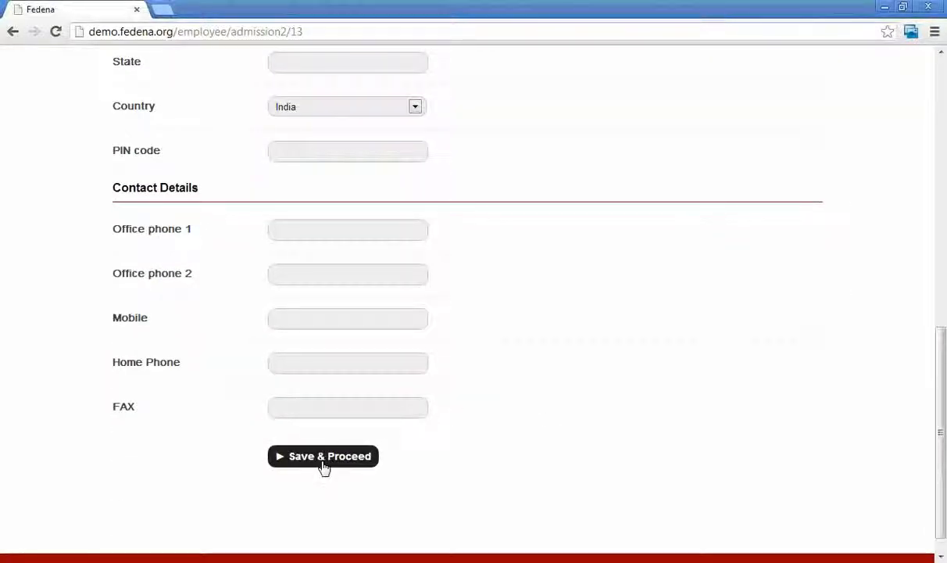
click(323, 461)
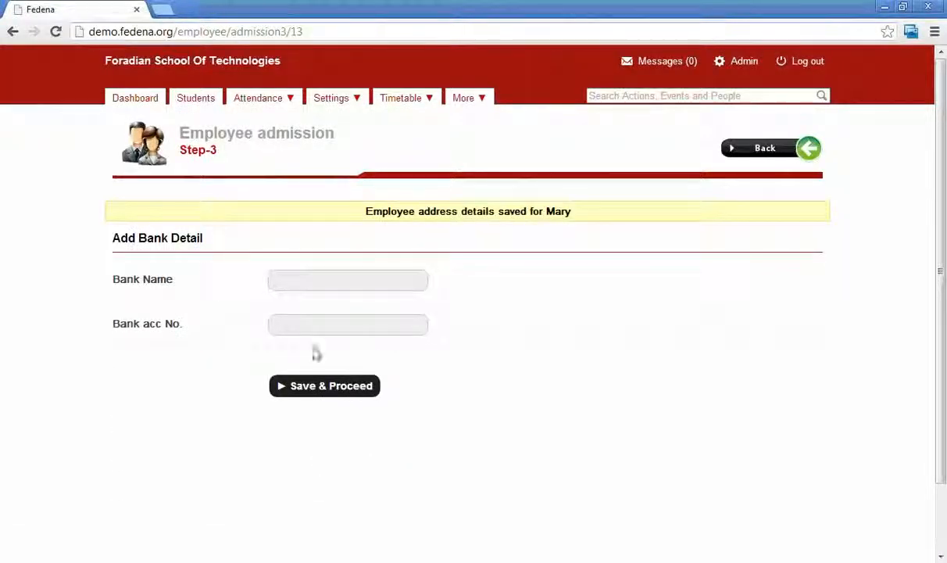
Step: Save Axis bank as the bank name along with the teacher's account number
click(311, 282)
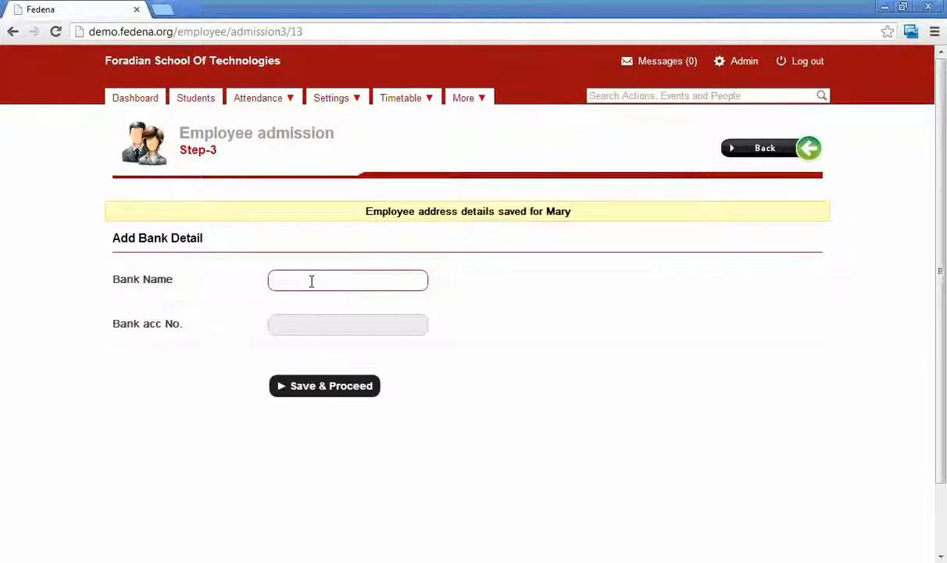
key(BackSpace)
key(BackSpace)
key(BackSpace)
click(305, 327)
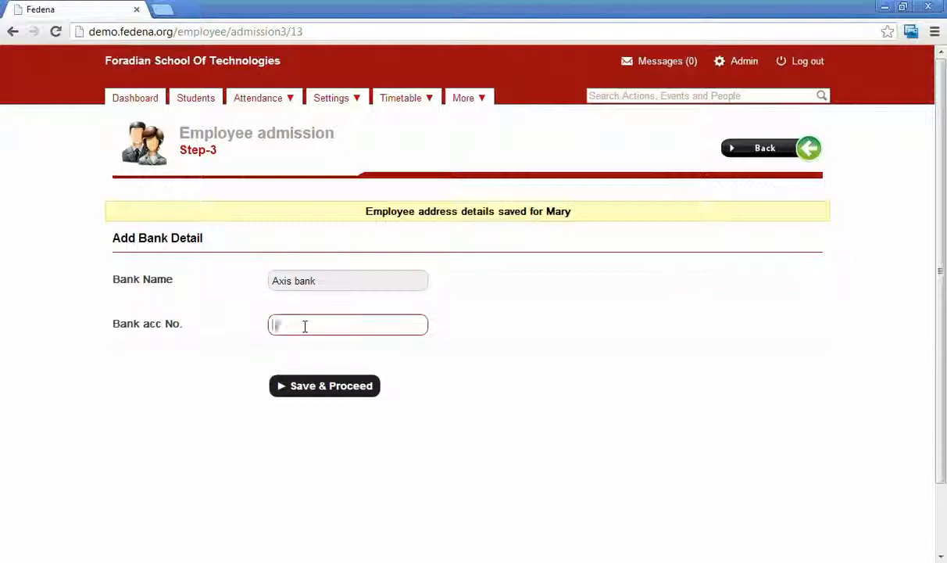
click(330, 391)
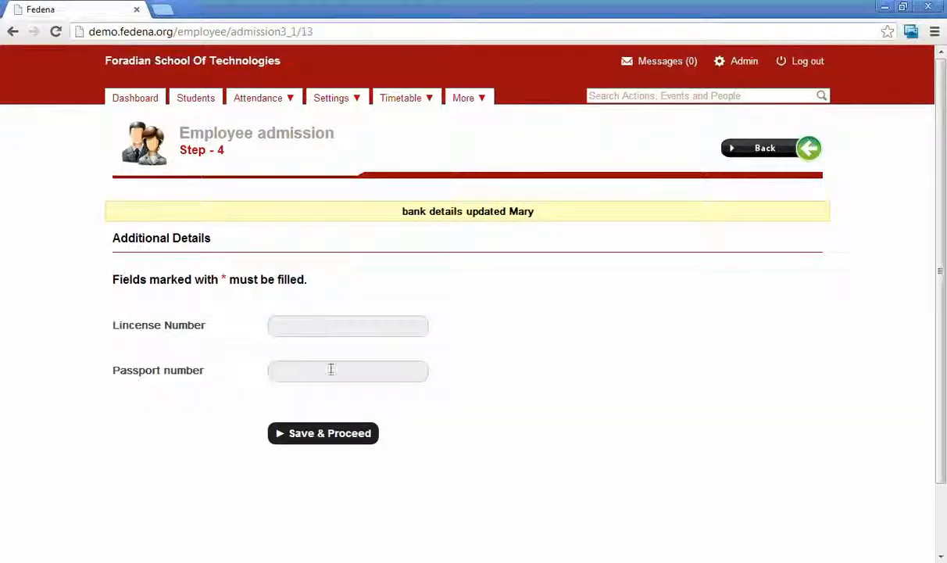
Step: Skip the additional details and save the privileges page with no privileges checked
click(329, 441)
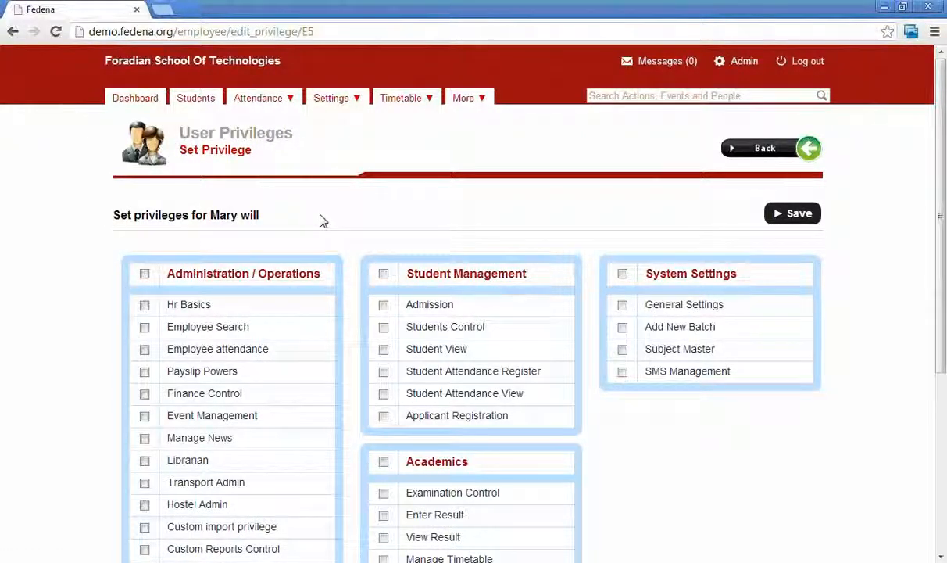
scroll(322, 221, down, 1)
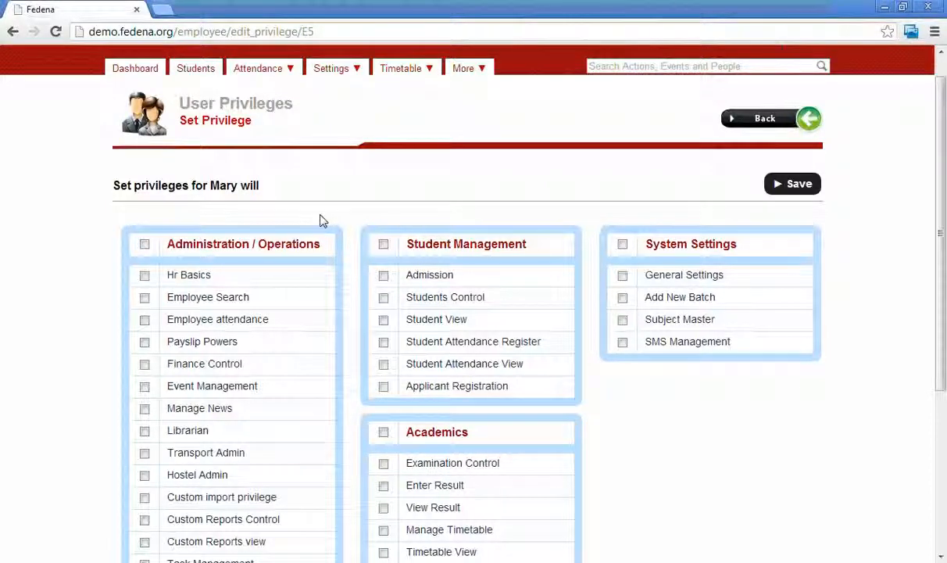
scroll(320, 220, down, 3)
scroll(320, 220, down, 2)
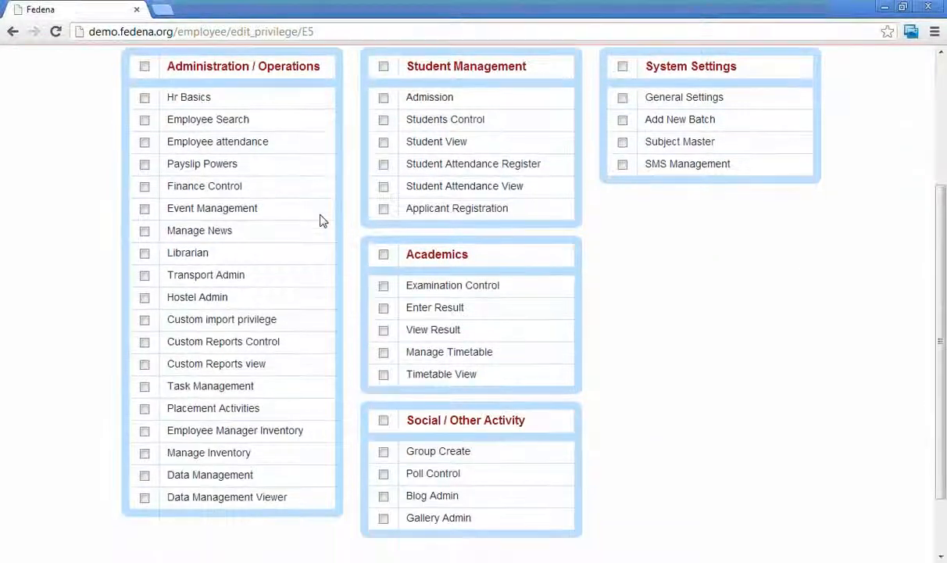
scroll(321, 220, up, 2)
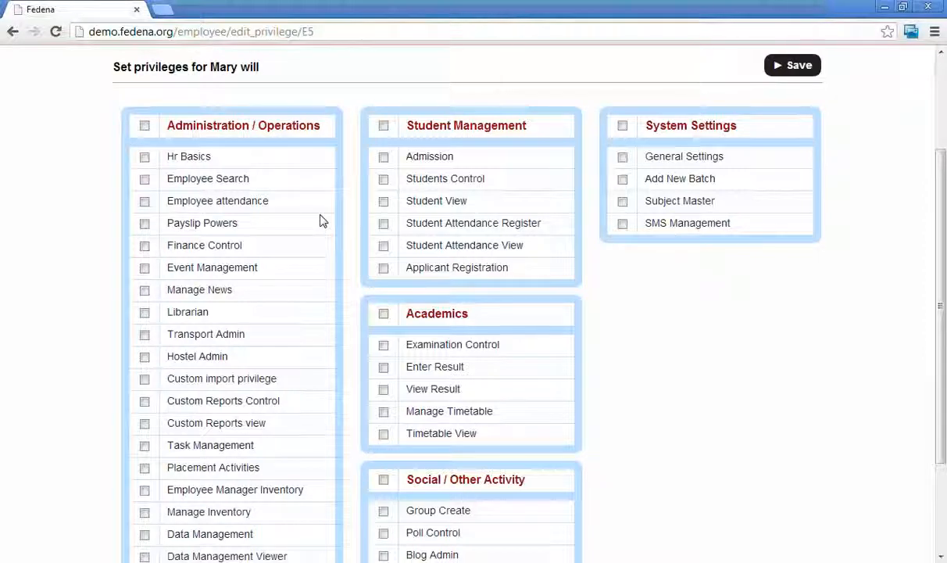
scroll(320, 221, up, 1)
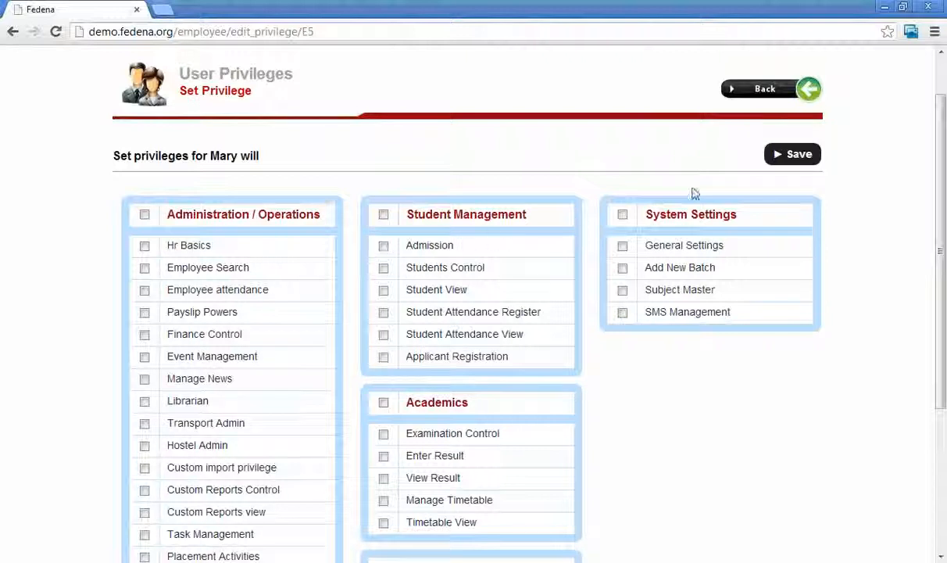
click(801, 164)
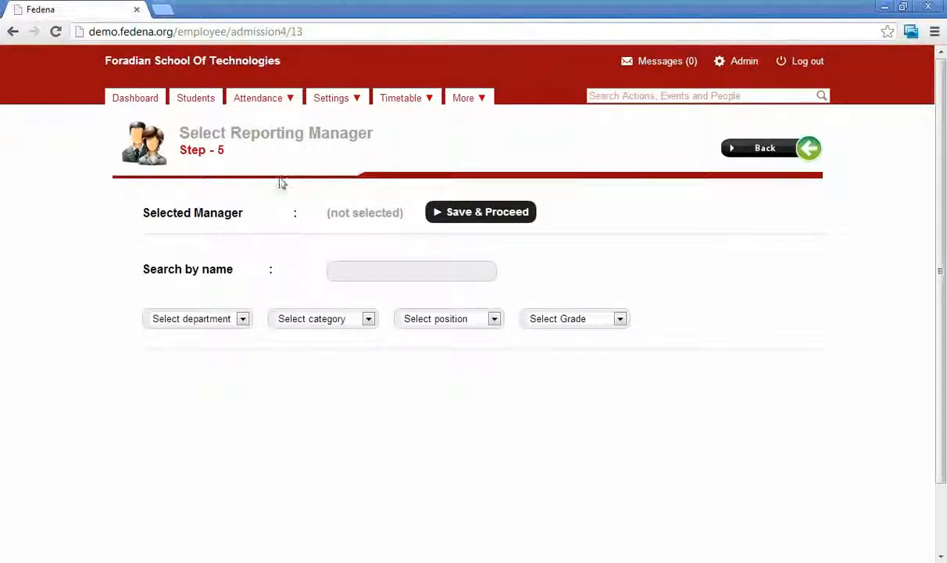
Step: Search 'admin' and select Admin User as reporting manager, then proceed to payroll
click(364, 272)
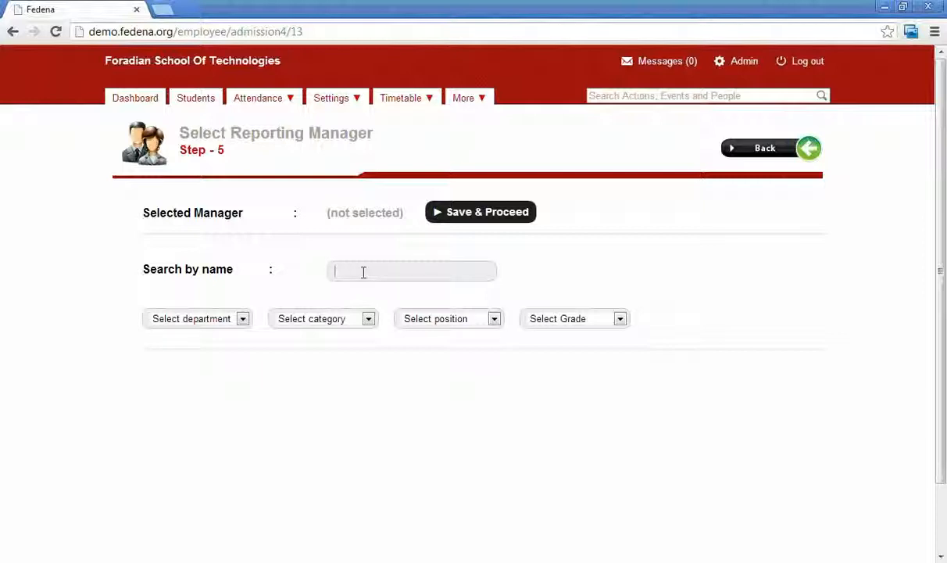
text(admin)
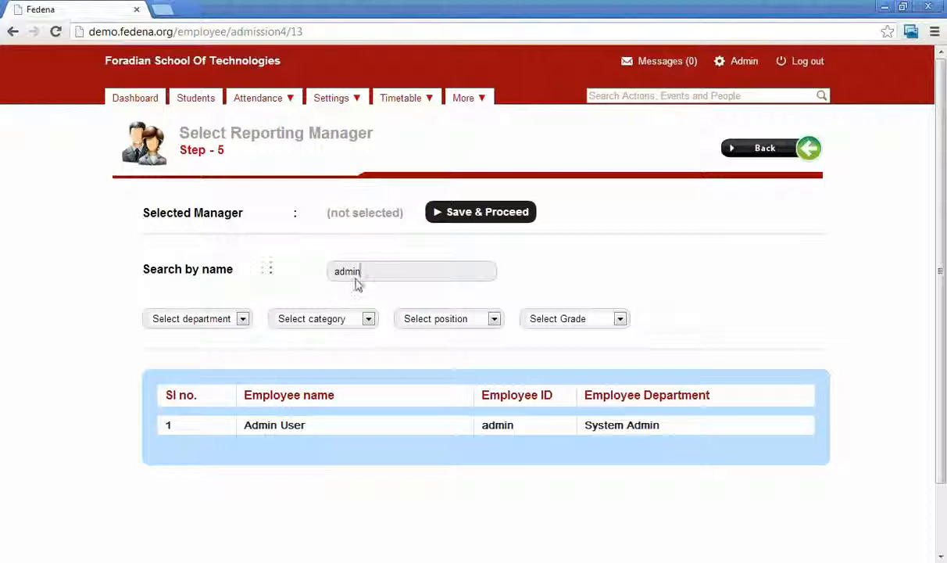
click(275, 425)
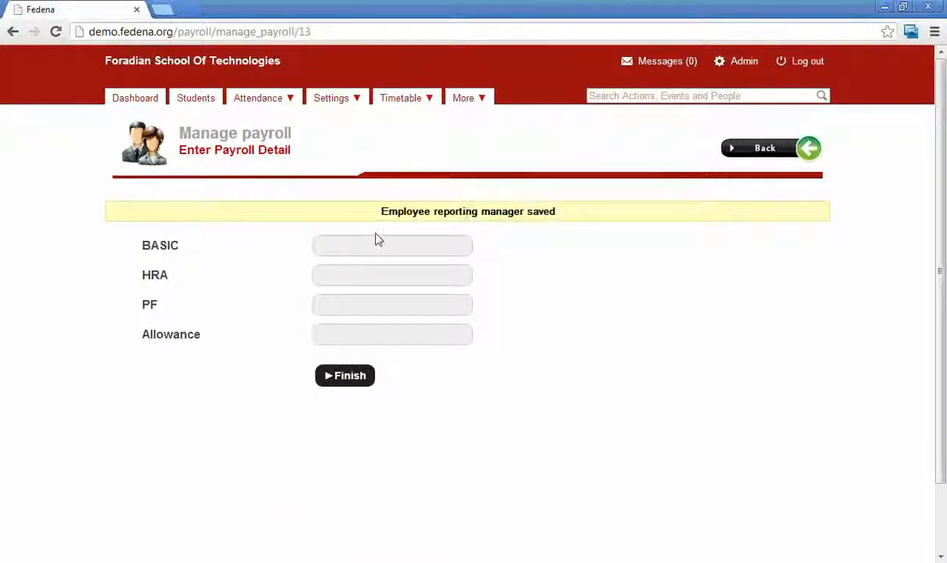
click(367, 245)
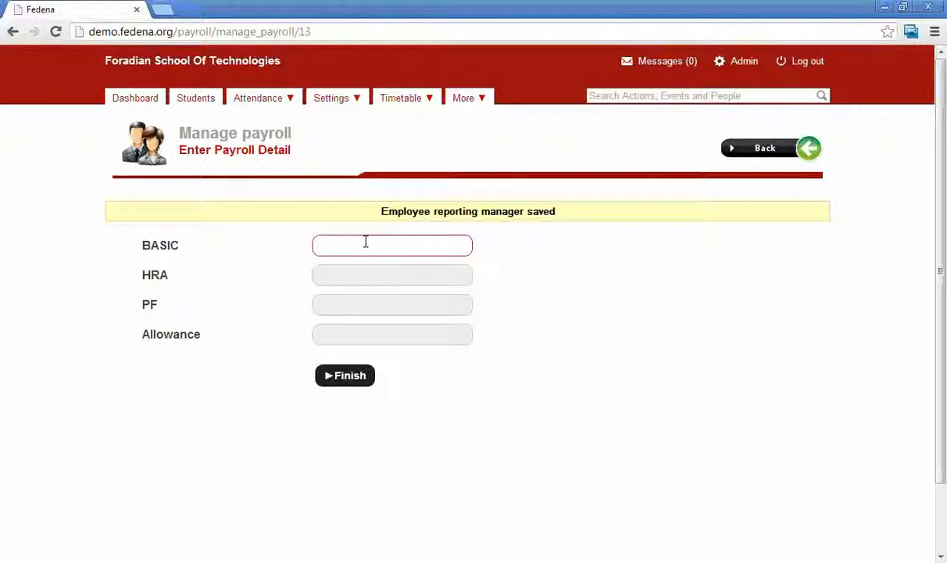
Step: Enter BASIC 25000 and HRA 500, then finish the admission
text(250)
click(360, 274)
text(500)
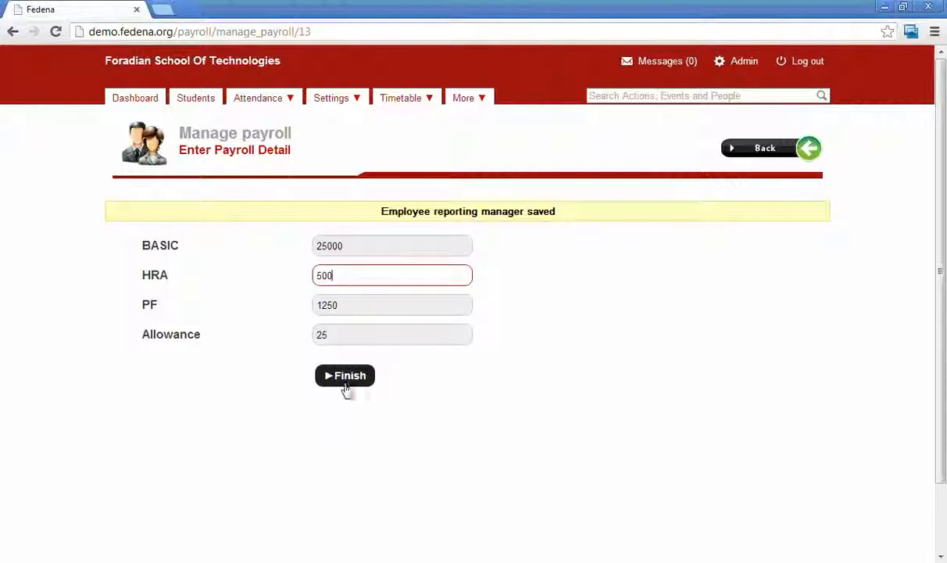
click(348, 378)
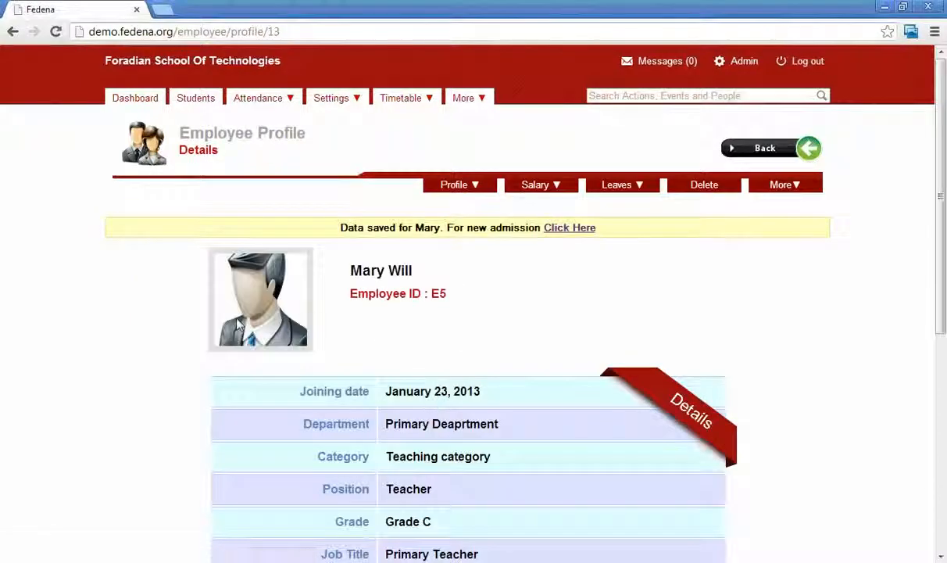
Step: Review the E5 profile and its Profile, Salary, Leaves and More menus
scroll(127, 306, down, 1)
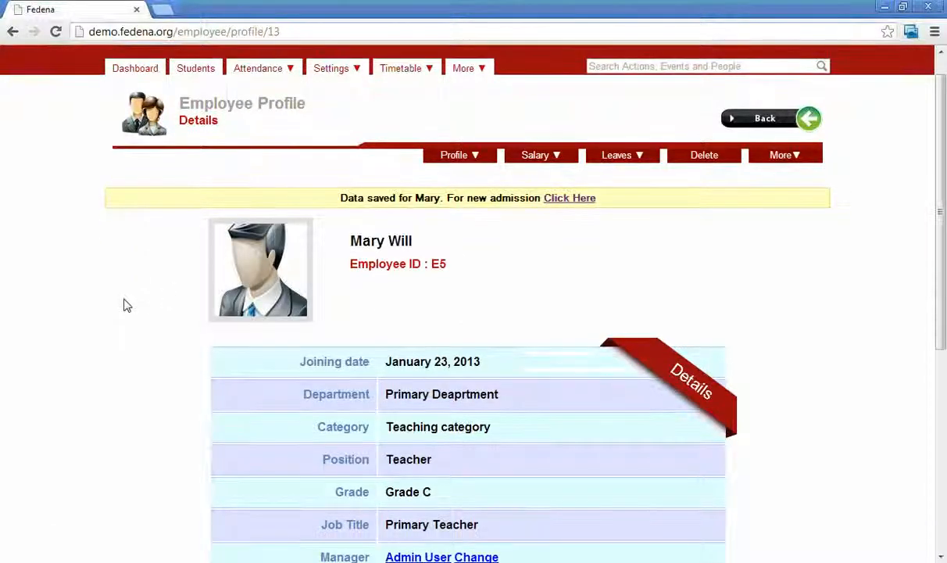
scroll(128, 305, down, 1)
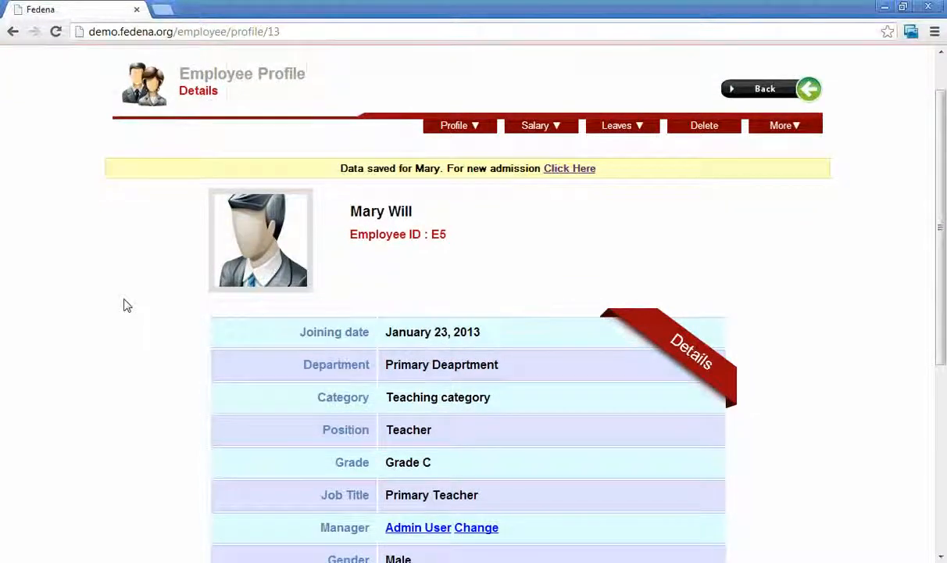
scroll(127, 306, down, 1)
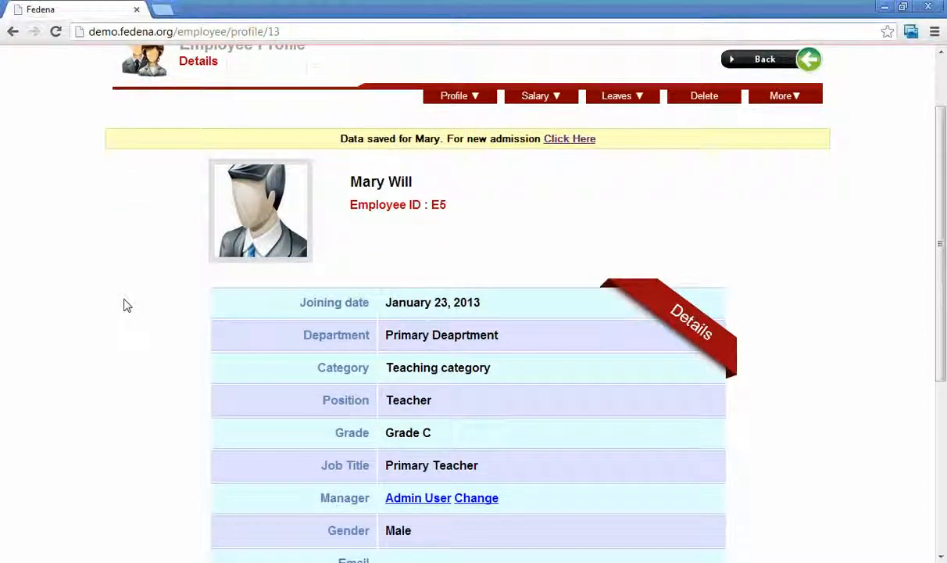
scroll(127, 306, up, 3)
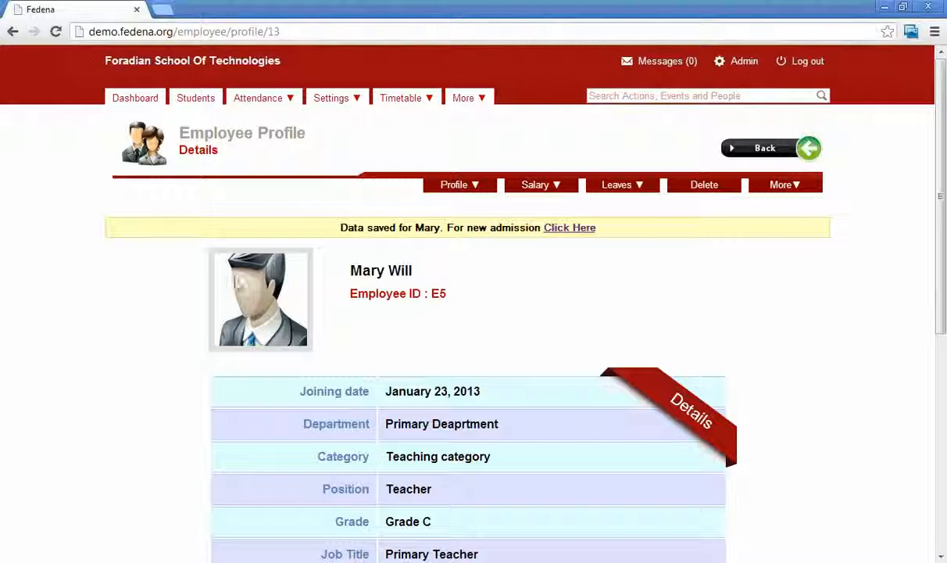
click(438, 187)
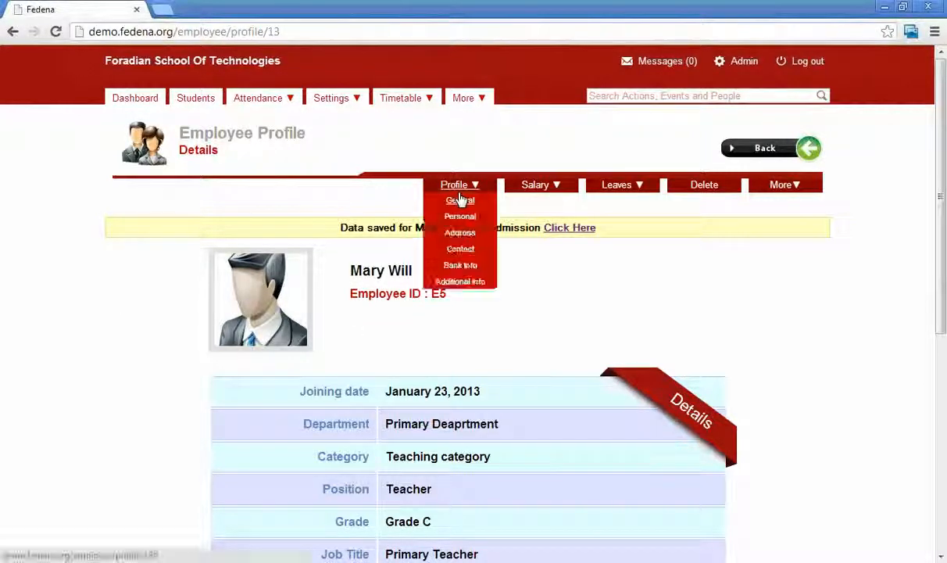
click(543, 187)
click(627, 192)
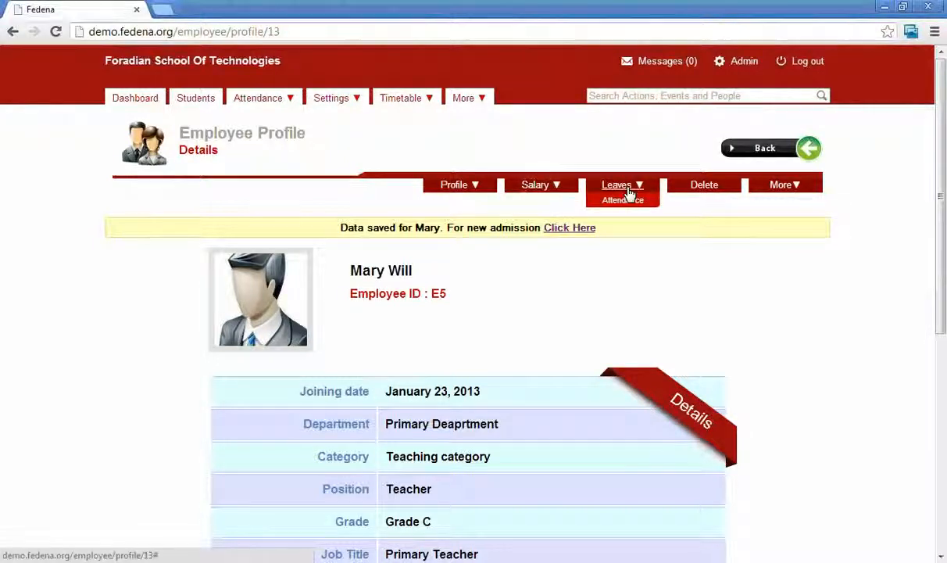
click(782, 195)
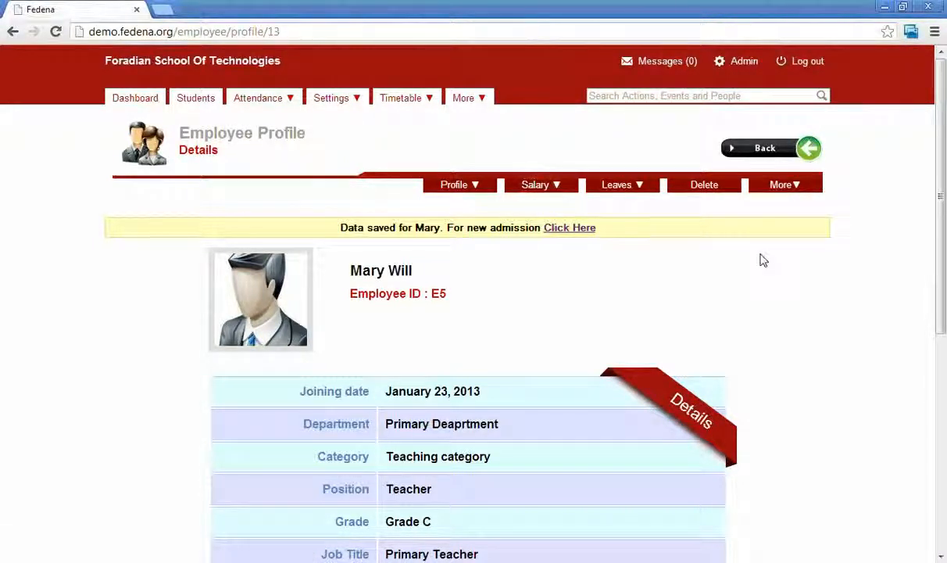
scroll(764, 260, down, 5)
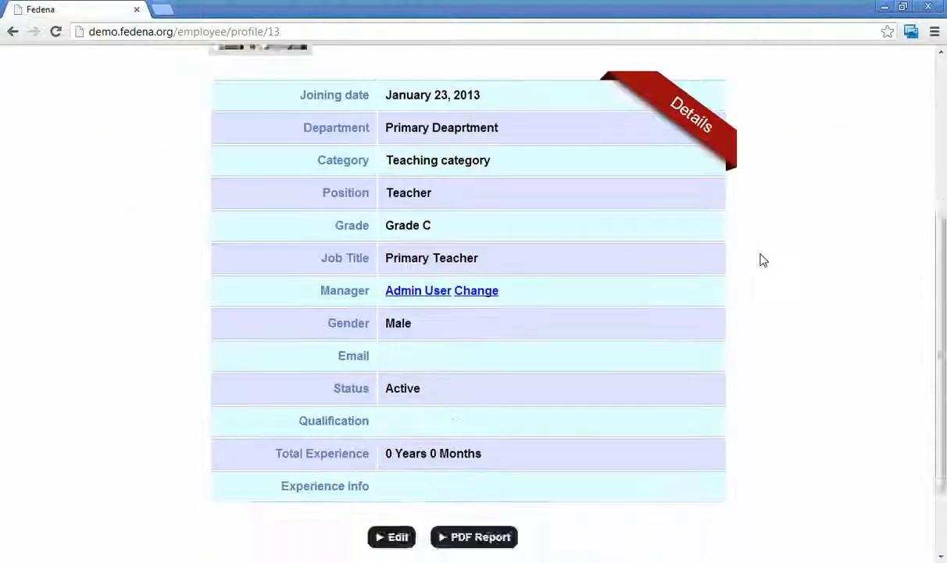
scroll(764, 261, up, 5)
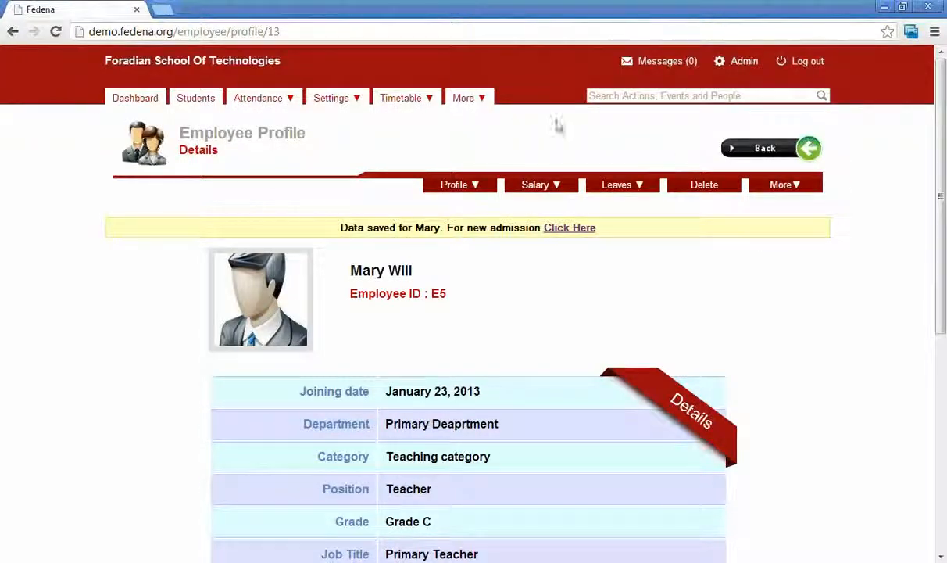
mouse_move(488, 95)
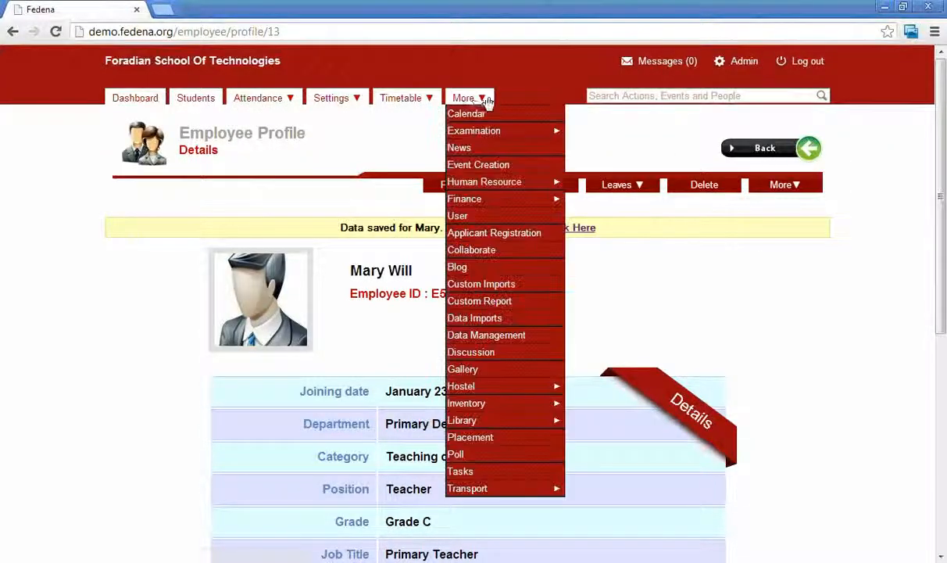
Step: Open the Employee's Subject Associate page under Human Resource employee management
click(500, 185)
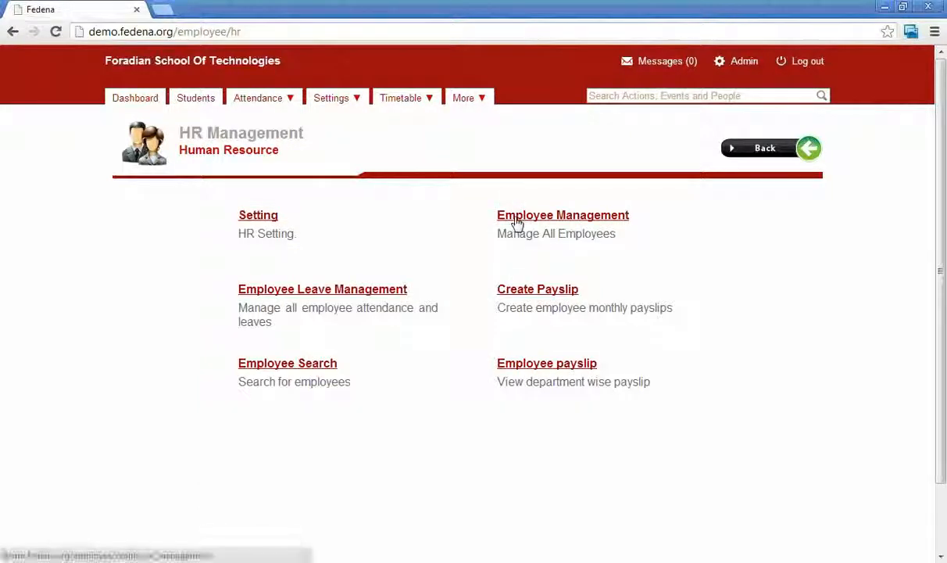
click(516, 218)
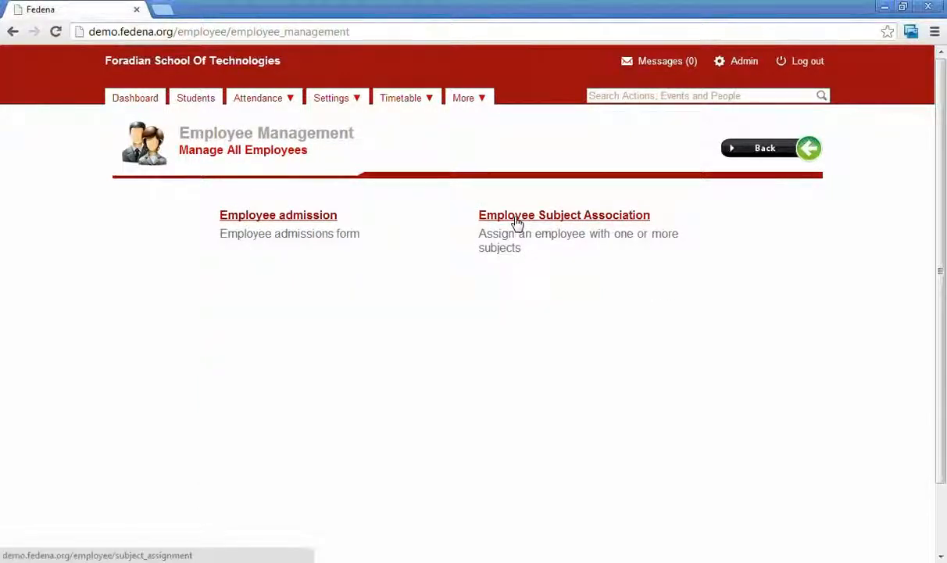
click(516, 219)
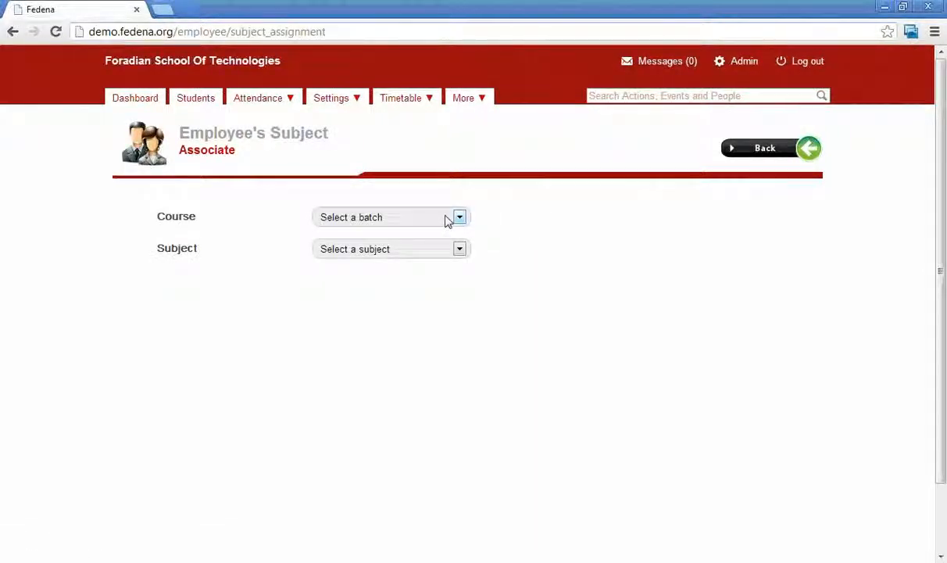
Step: Choose batch G1 A - 2012 -13, subject Mathematics, department Primary, and assign the last listed teacher
click(448, 221)
click(414, 256)
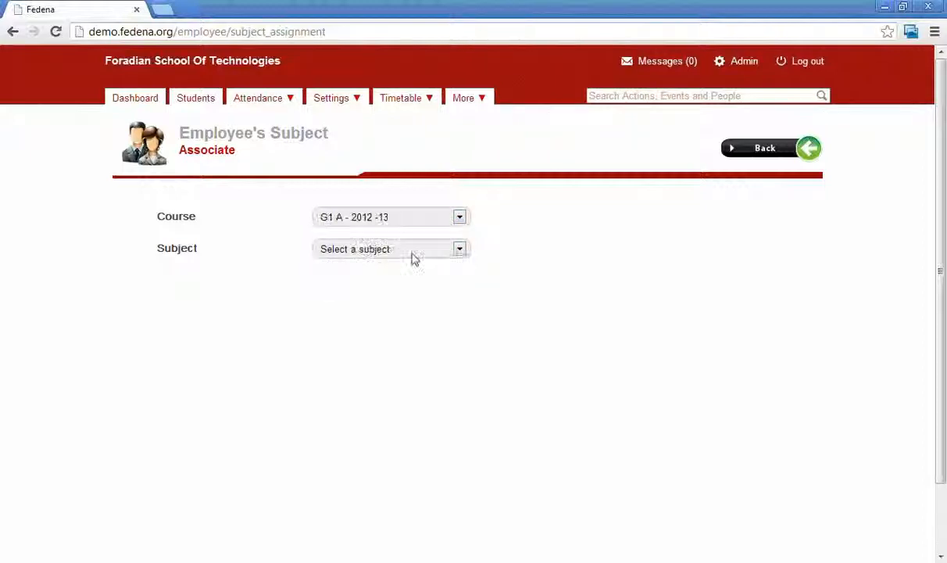
click(418, 249)
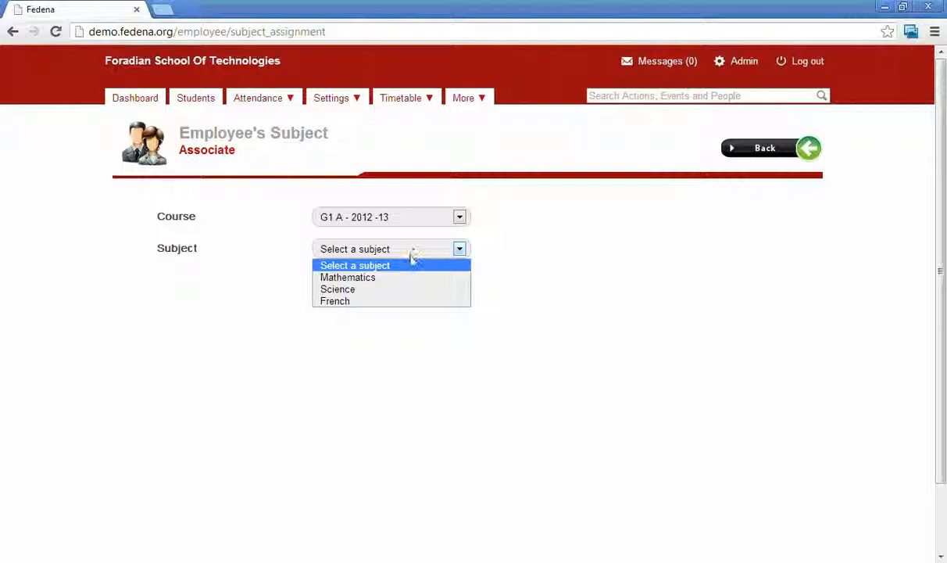
click(399, 279)
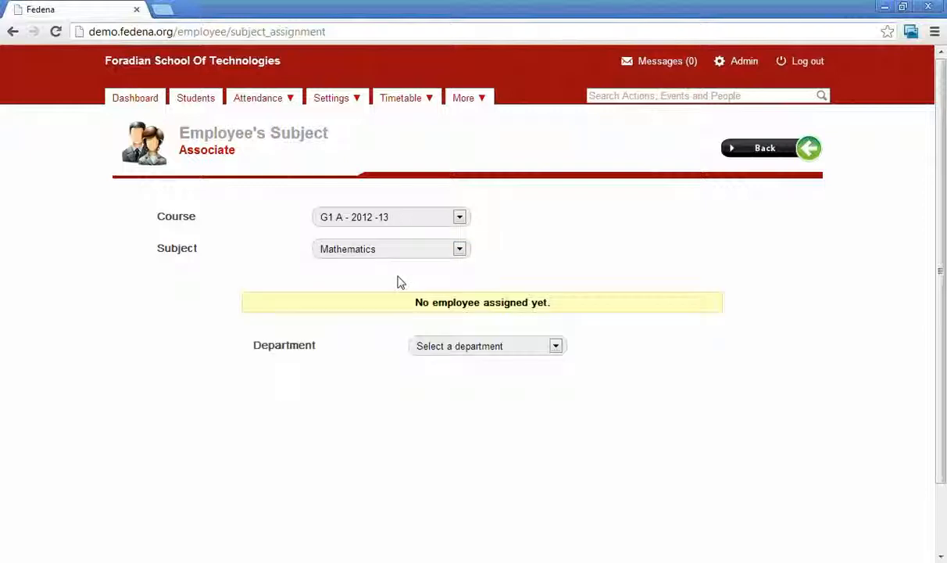
click(441, 352)
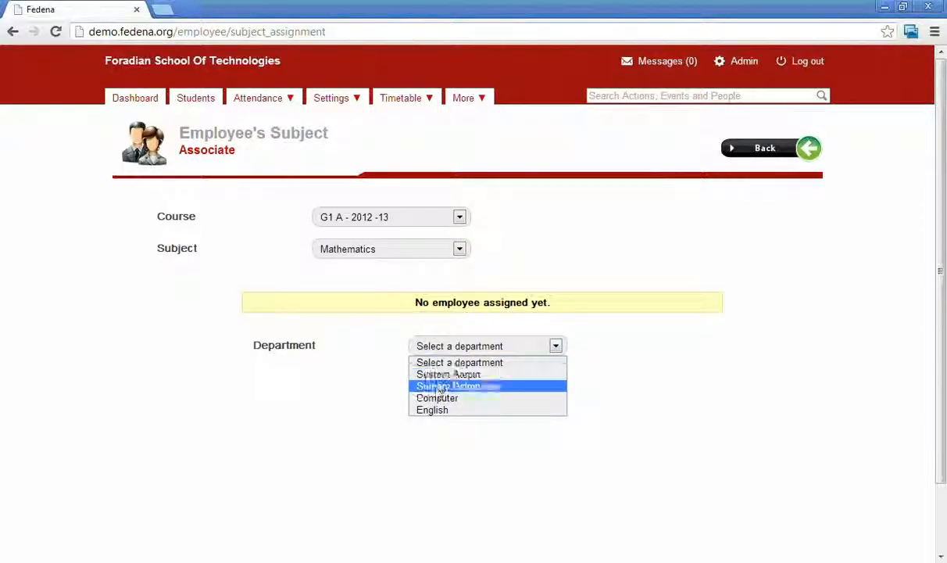
click(440, 386)
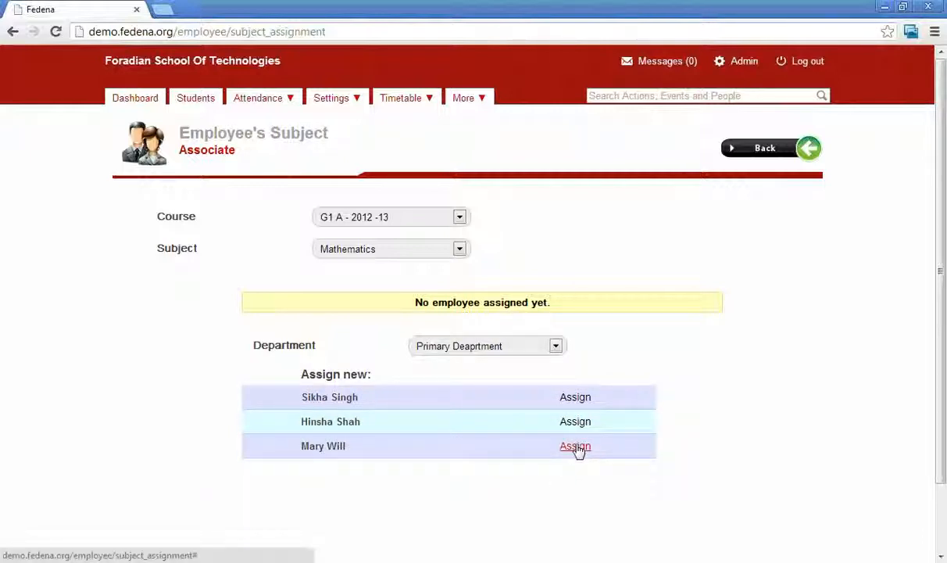
click(575, 446)
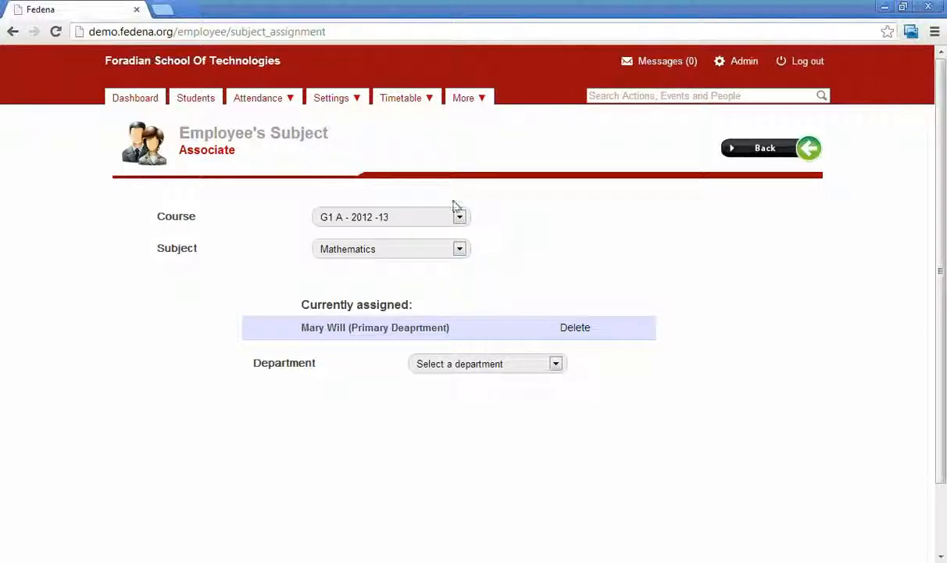
Step: Go to Human Resource and open Employee Leave Management
mouse_move(469, 101)
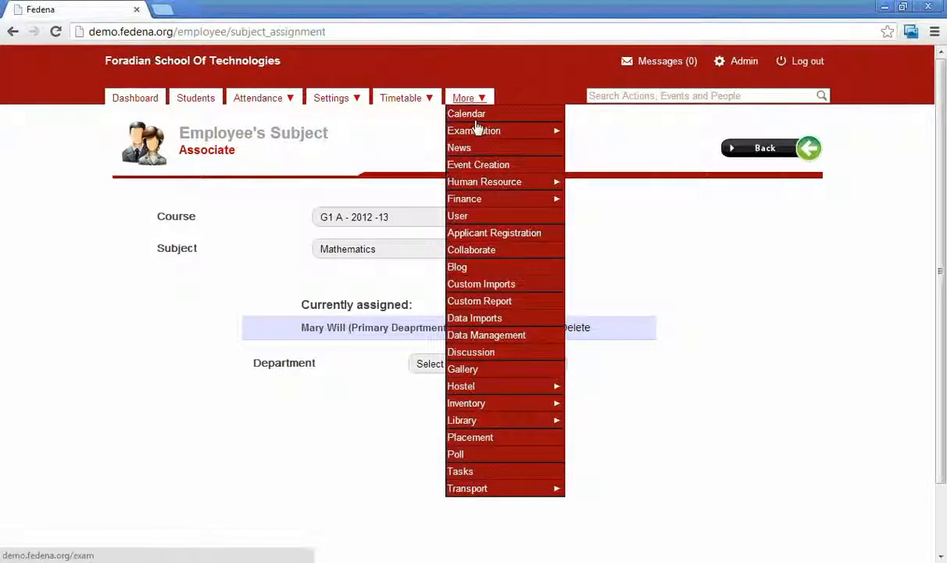
click(495, 183)
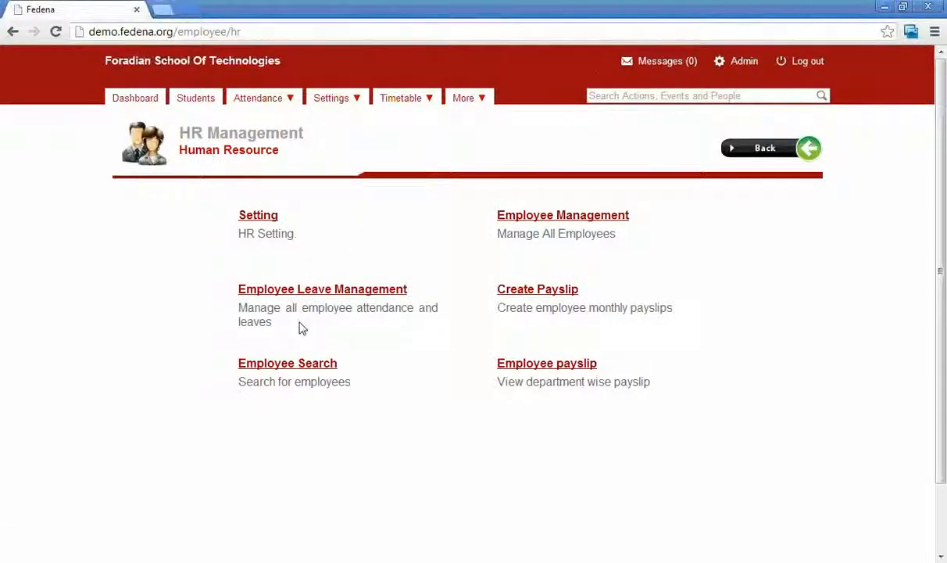
click(339, 291)
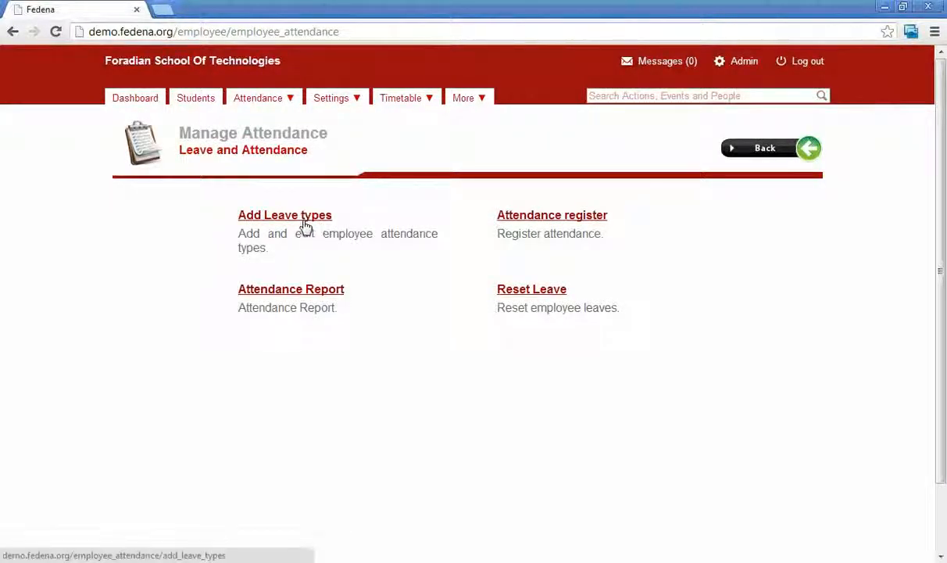
Step: Add an active leave type named Casual Leave, code CL, with maximum leave count 12
click(306, 223)
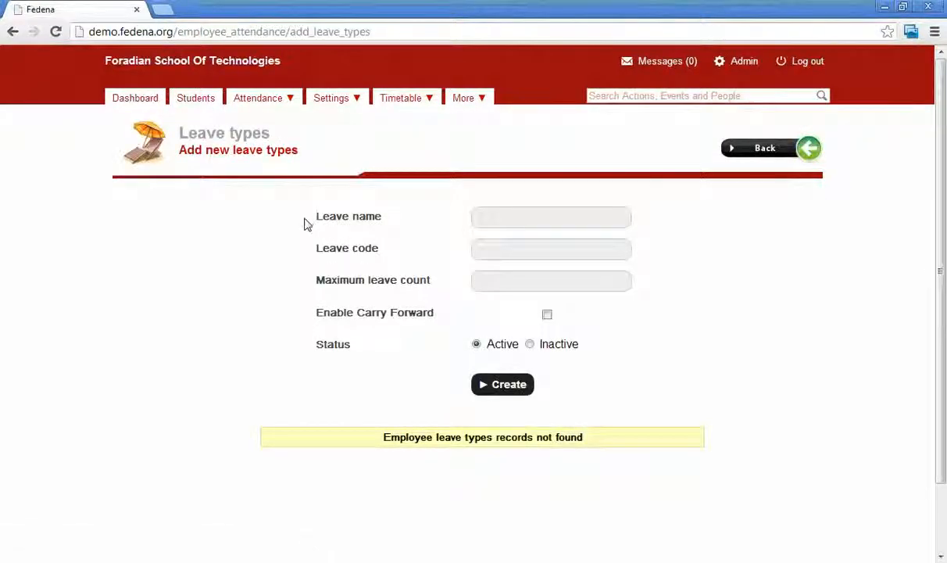
click(504, 220)
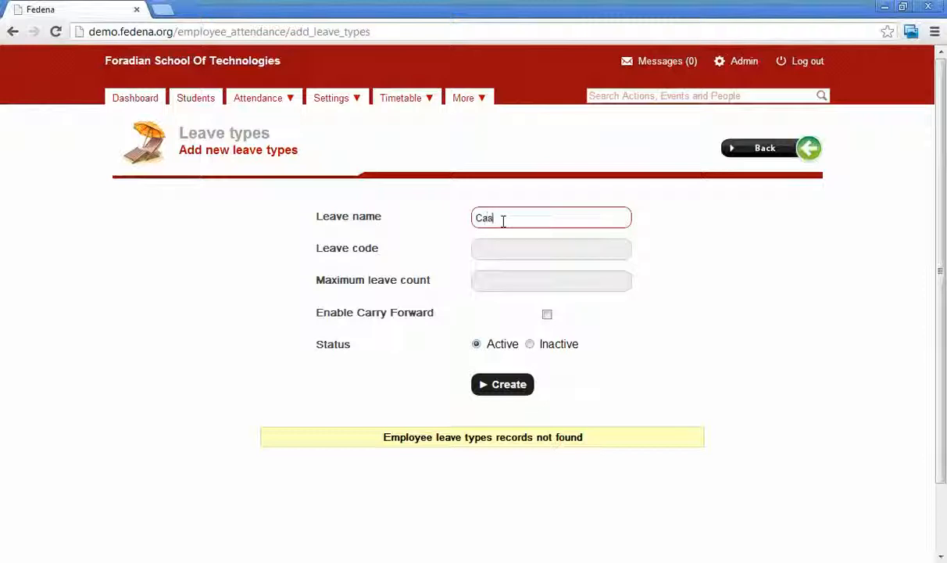
text(Casual Le)
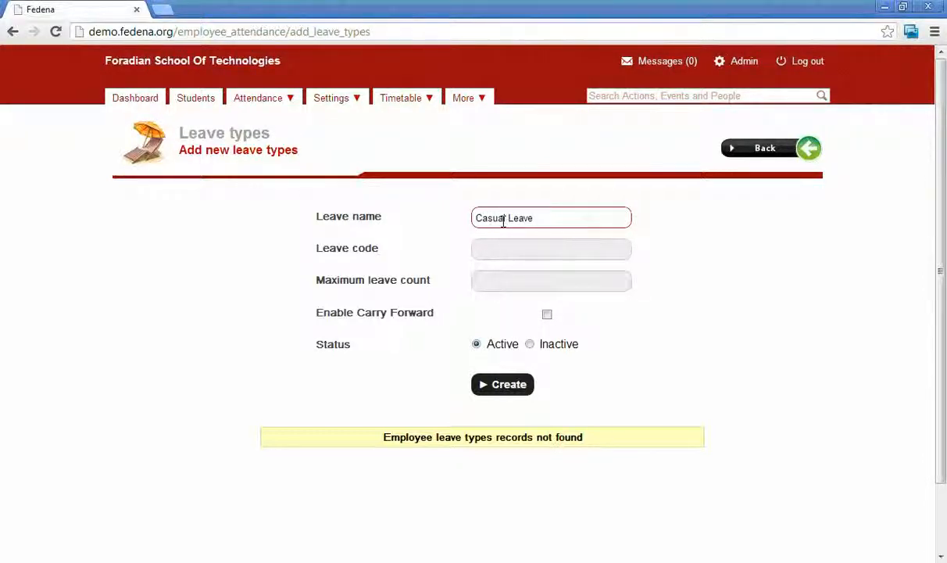
text(ave)
click(508, 250)
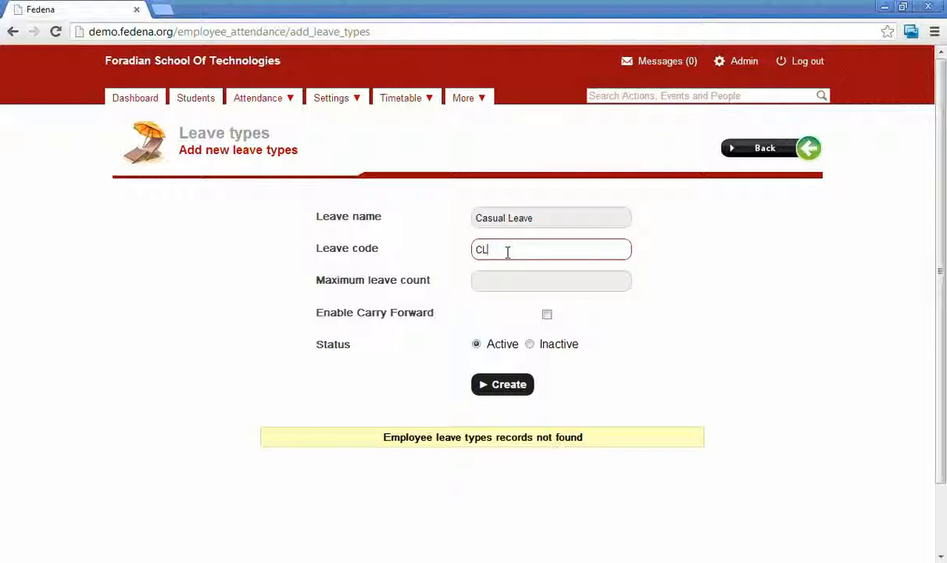
click(492, 279)
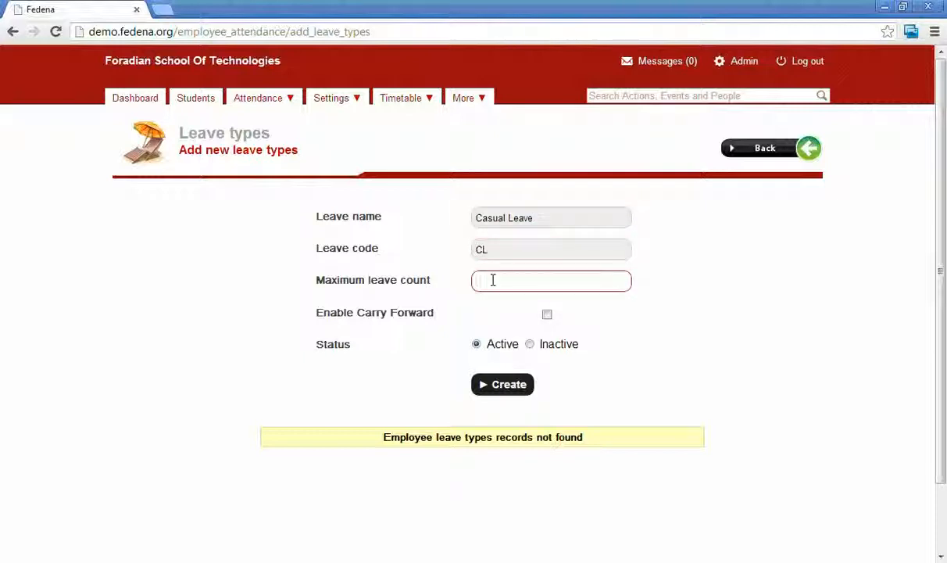
text(12)
click(505, 391)
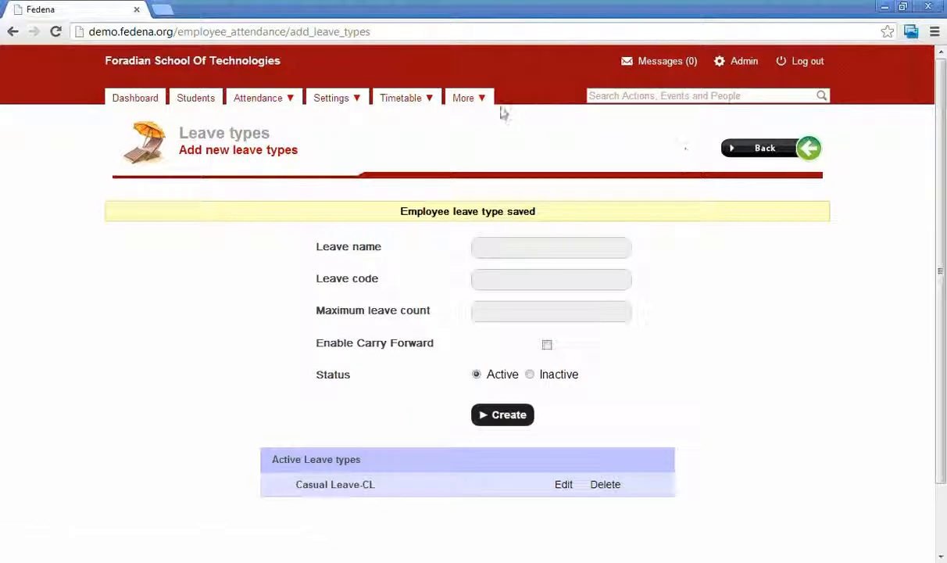
Step: Return to Employee Leave Management and open the employee attendance register
mouse_move(483, 98)
mouse_move(560, 188)
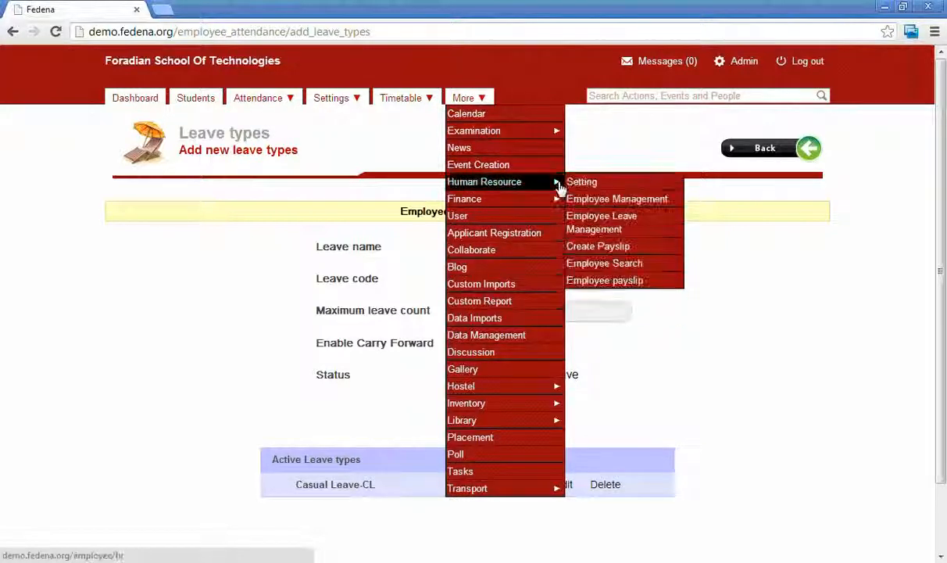
click(584, 222)
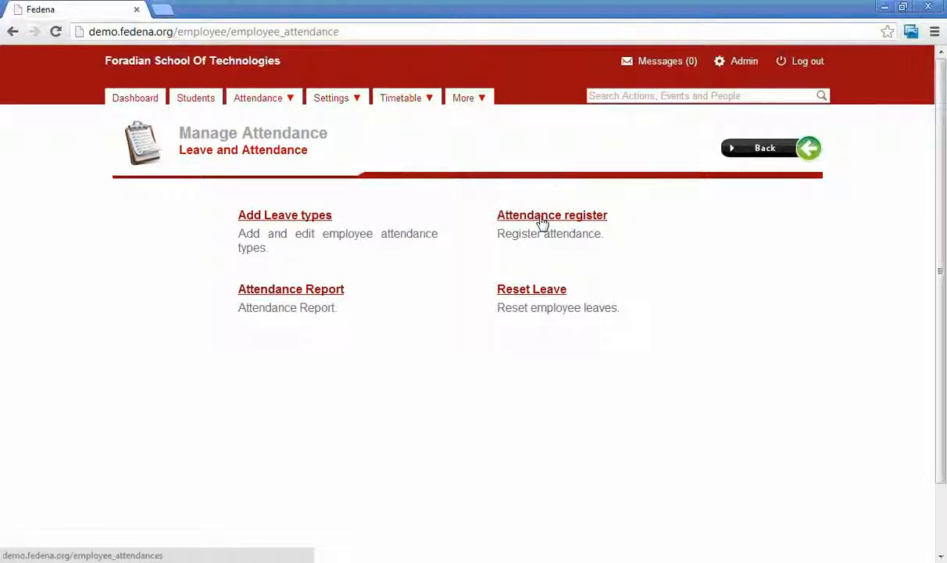
click(542, 221)
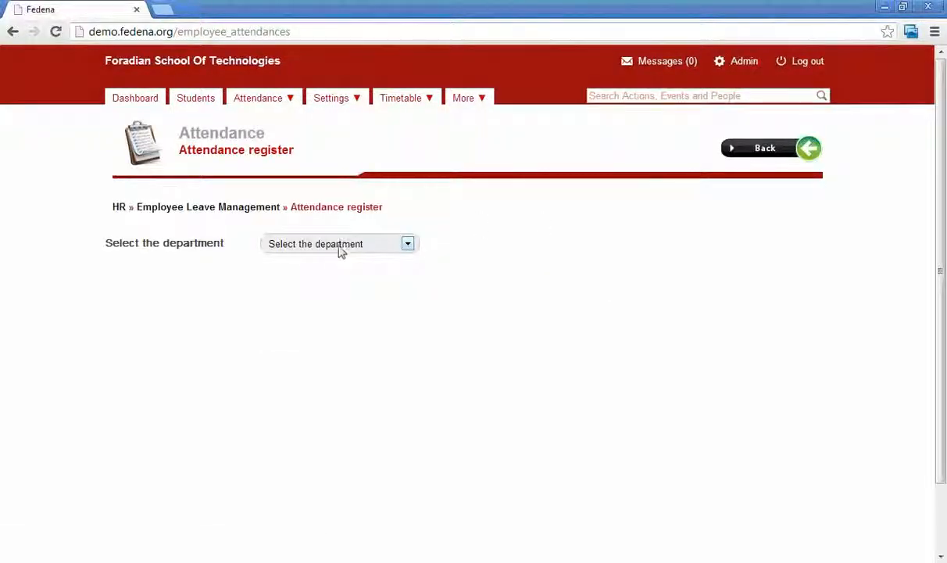
Step: View the Primary department's January 2013 register, open and close a leave entry, then go back
click(341, 246)
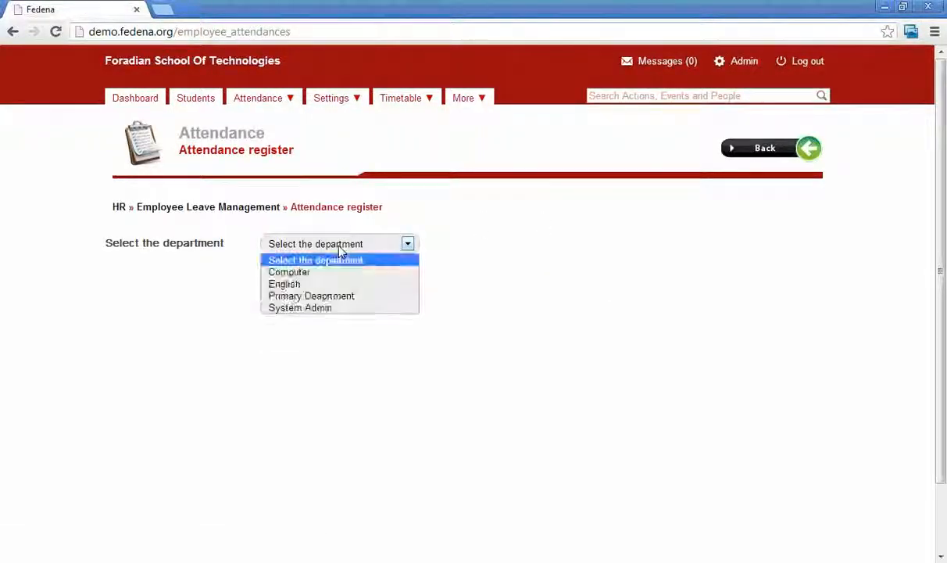
click(313, 296)
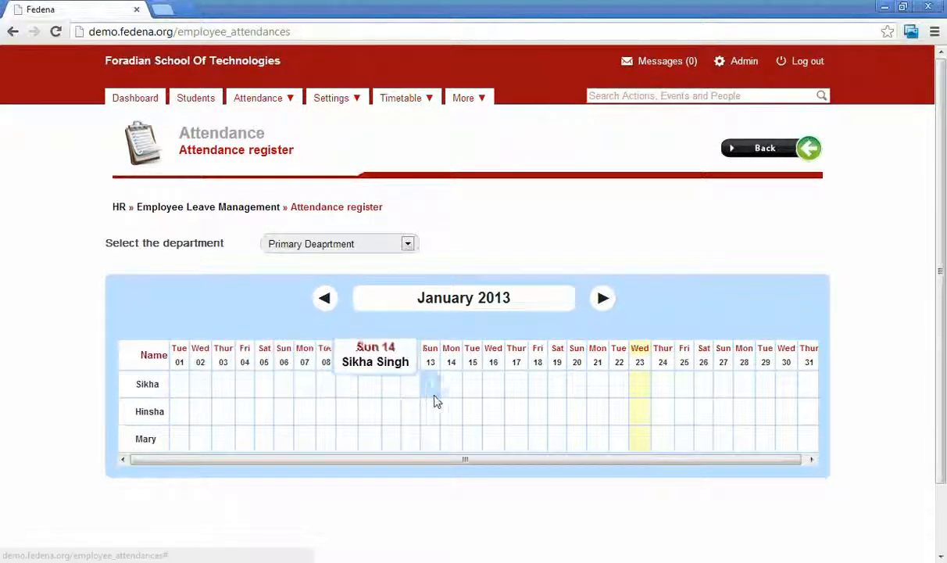
click(535, 392)
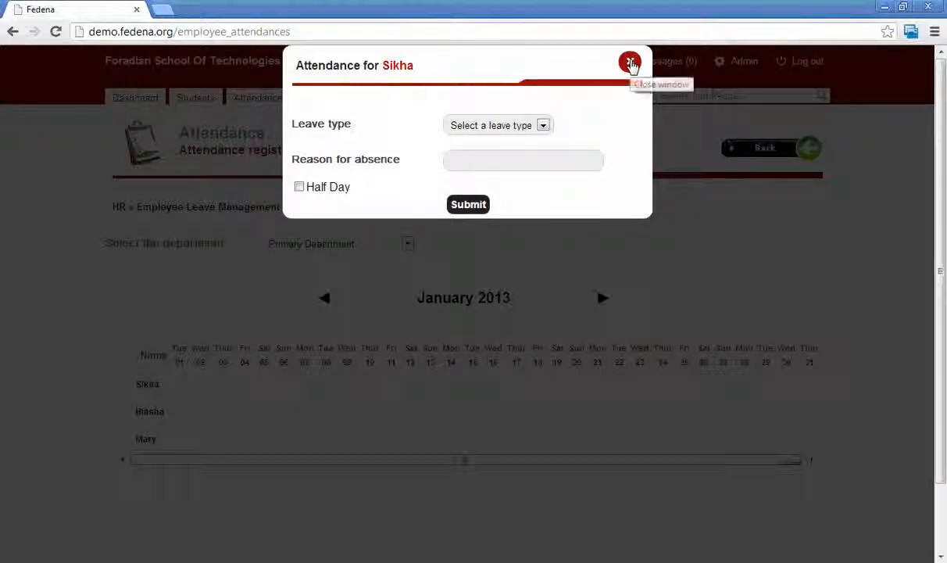
click(630, 61)
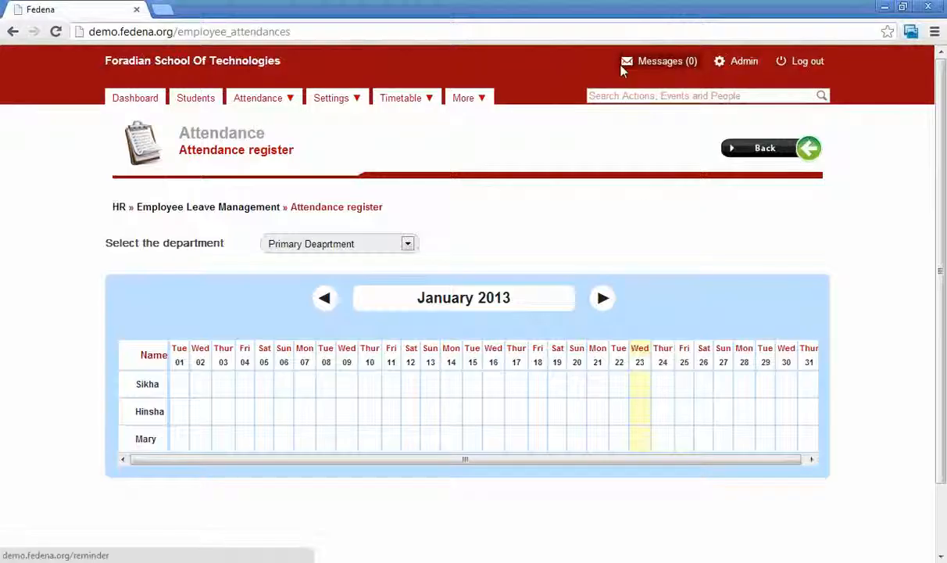
click(254, 208)
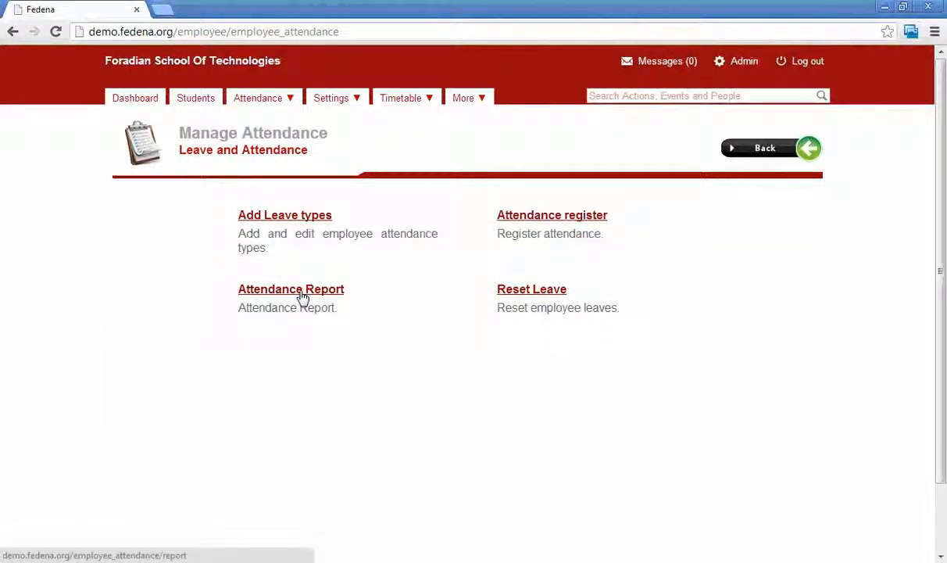
Step: View the Primary department's attendance report, then open the Reset Leave options
click(302, 297)
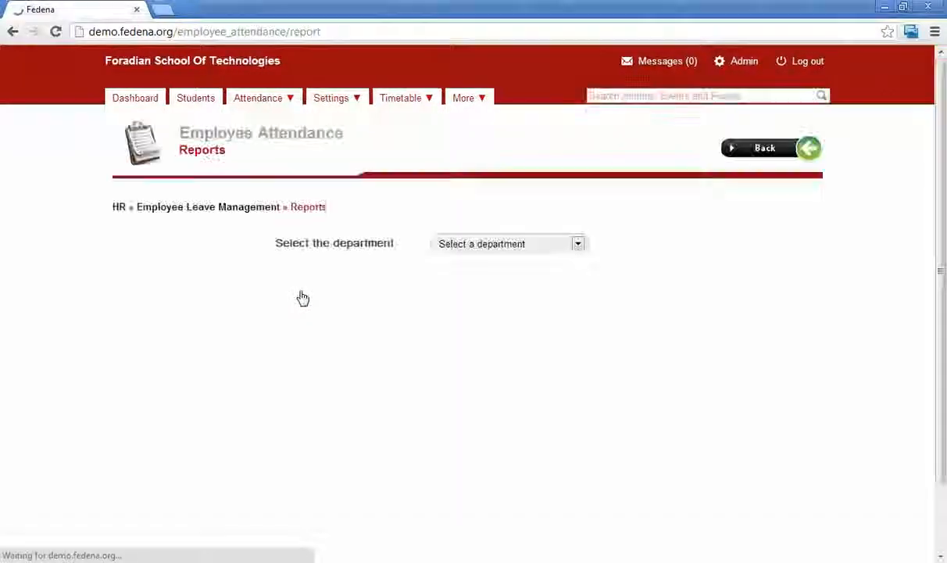
click(524, 258)
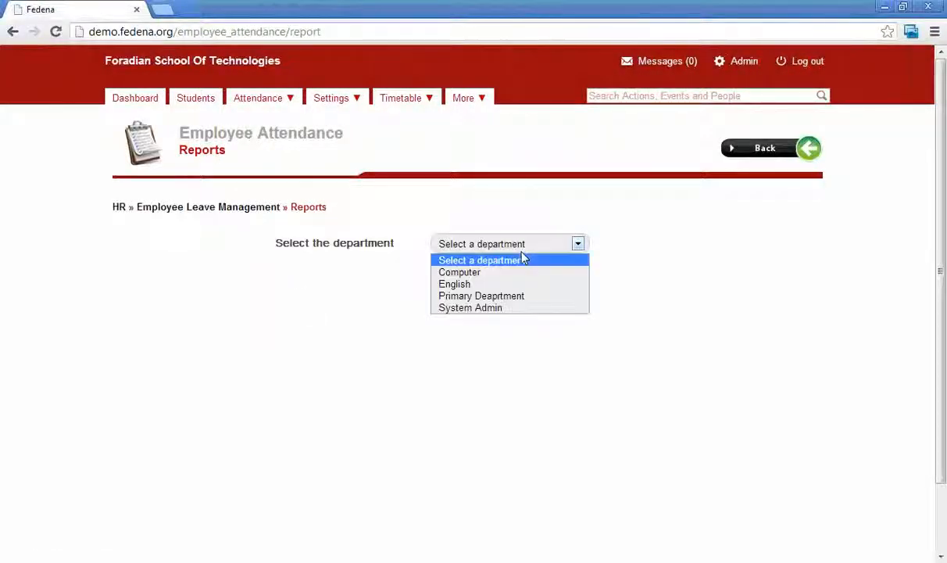
click(492, 296)
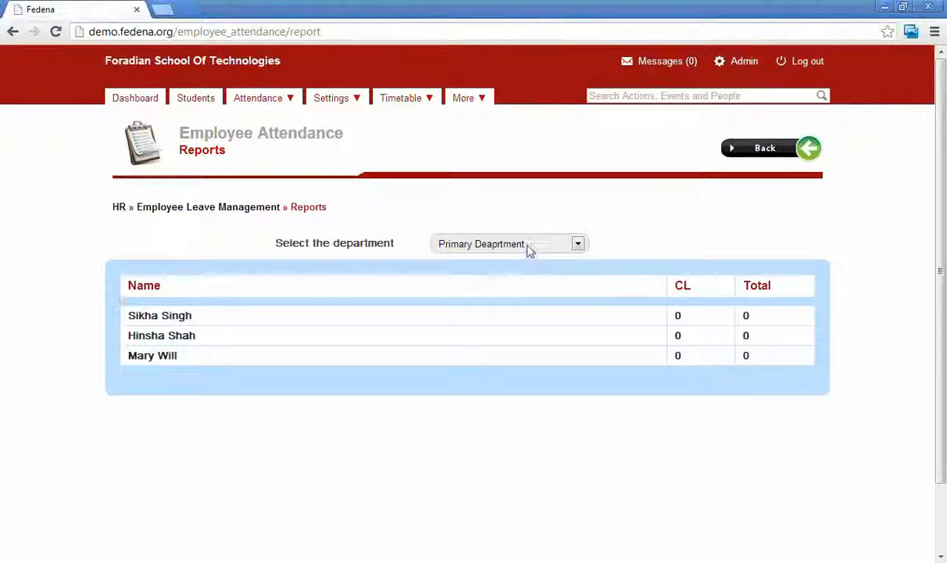
click(240, 207)
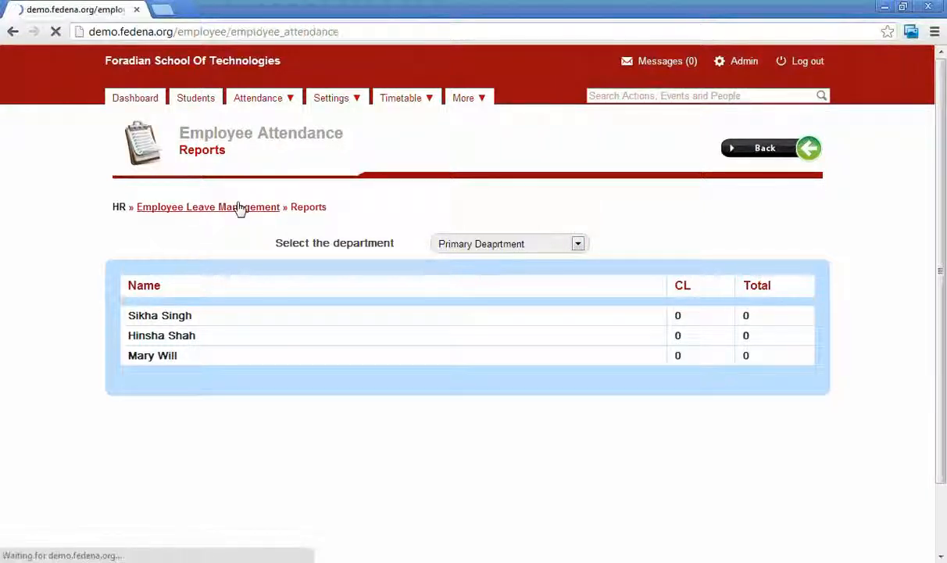
click(524, 291)
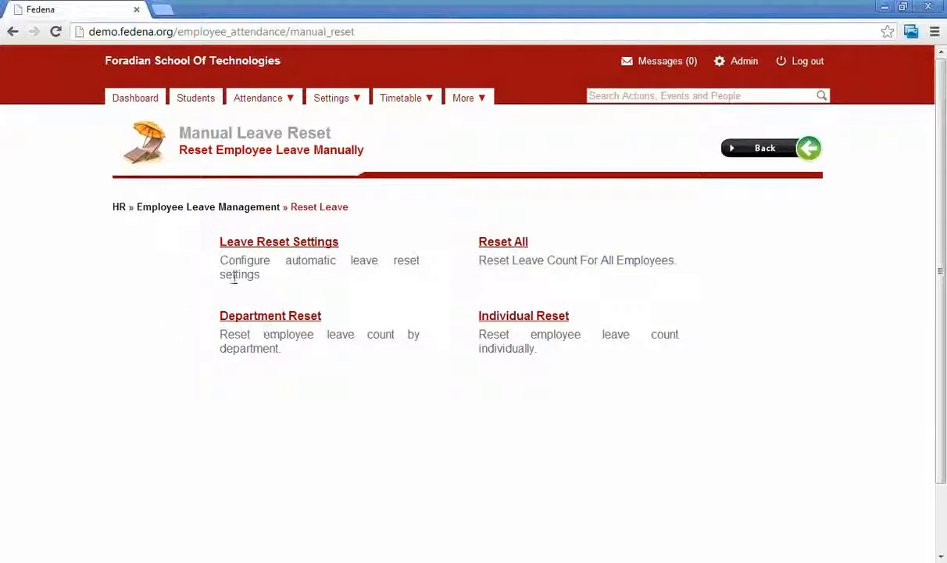
Step: Go to HR Management and open the Create Payslip options
mouse_move(338, 111)
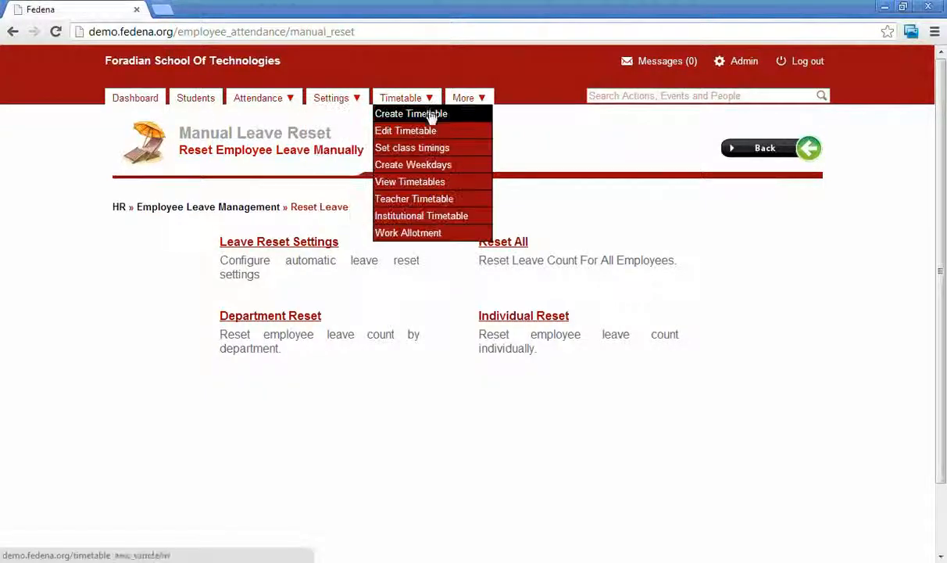
mouse_move(463, 97)
click(483, 185)
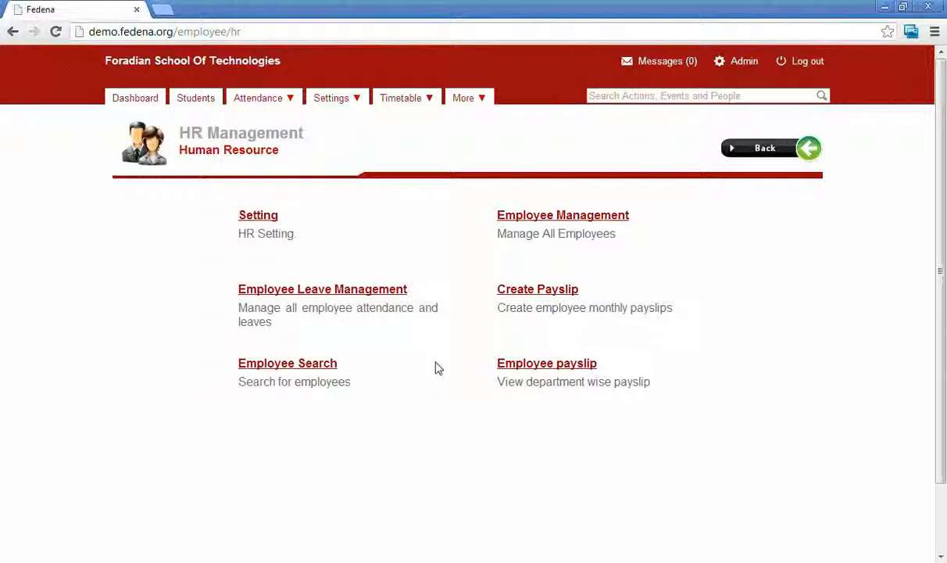
click(556, 296)
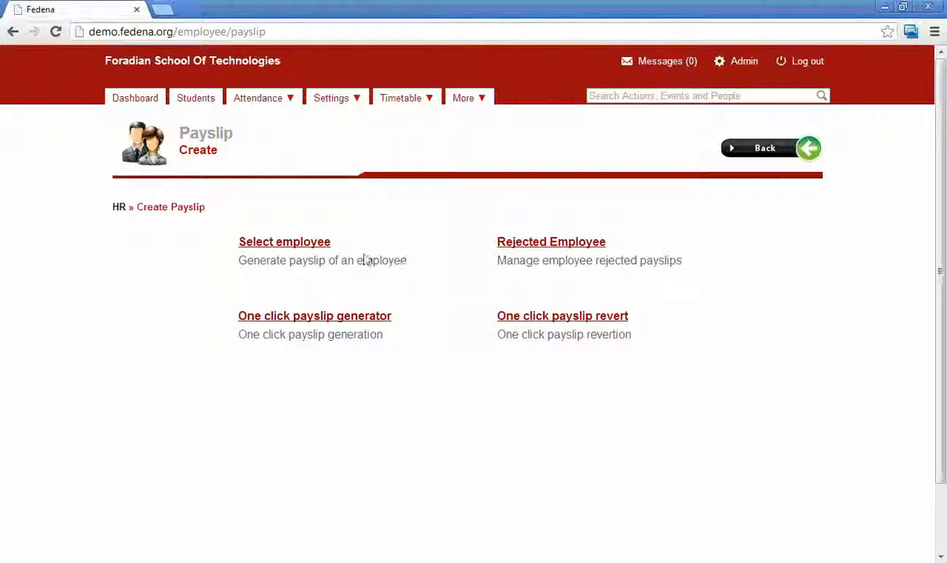
Step: Select the first Primary department employee for an individual payslip
click(313, 243)
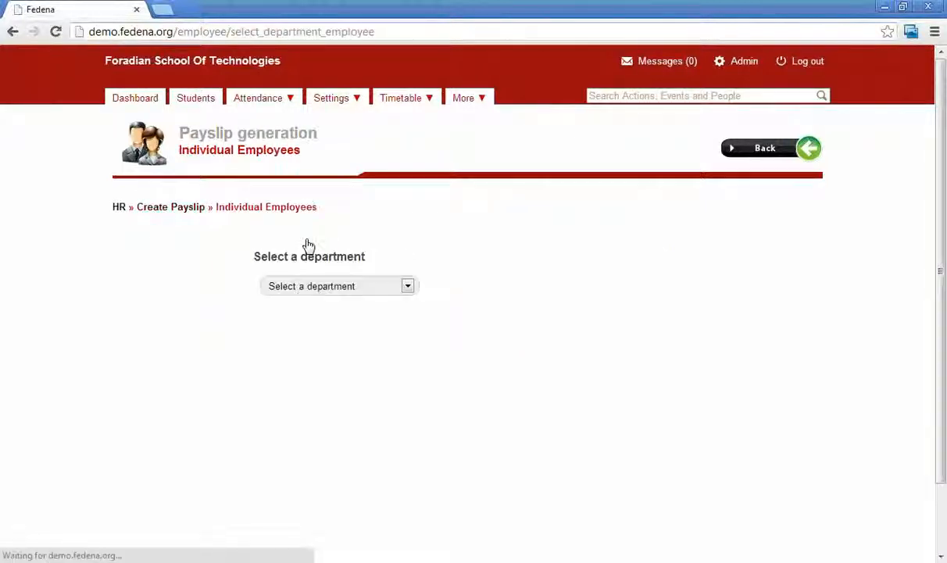
click(326, 286)
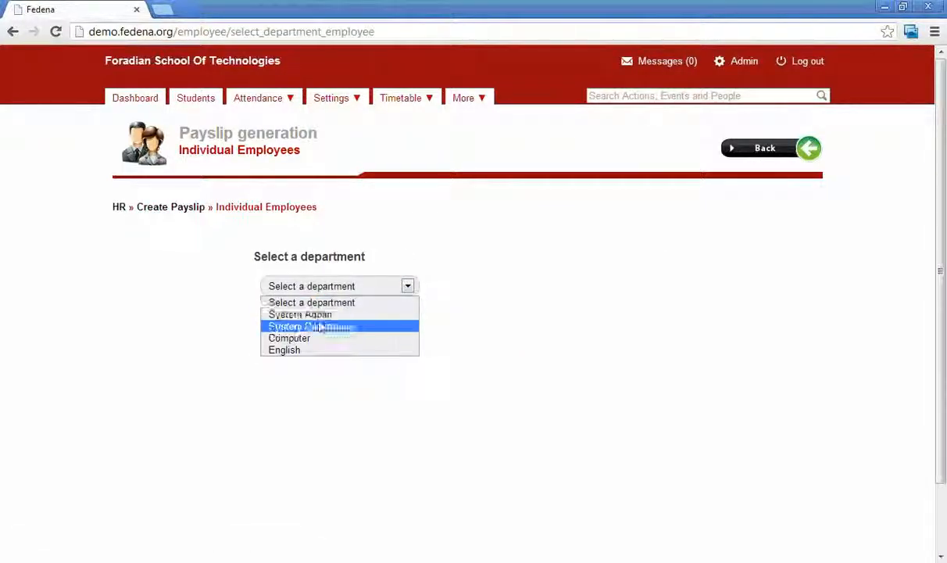
click(316, 328)
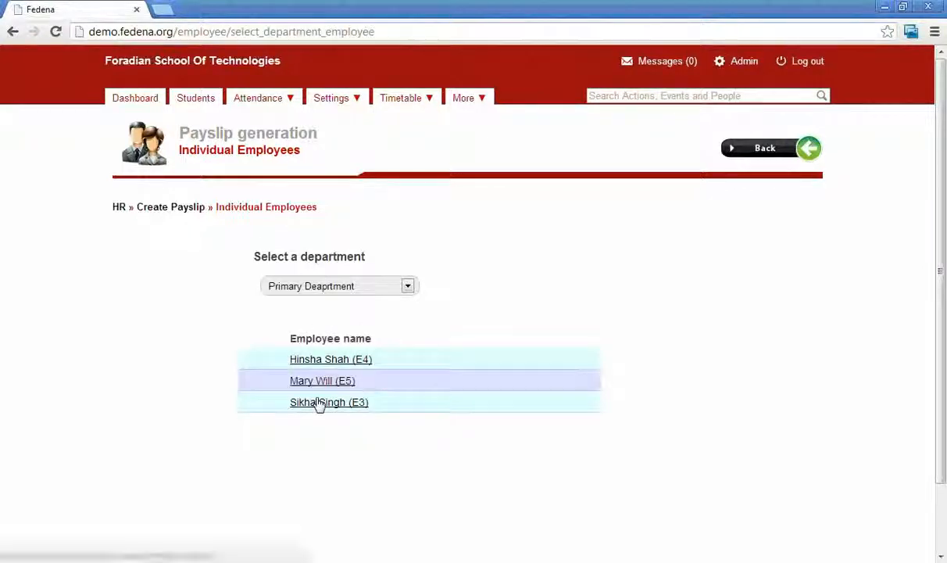
click(332, 361)
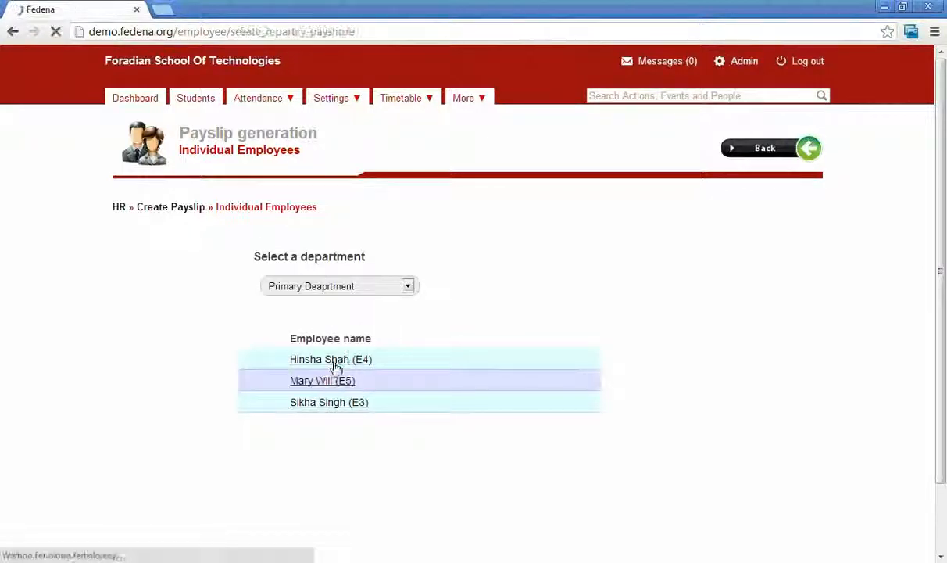
Step: Create the 2013-01-23 payslip with BASIC 20000, HRA 4000, PF 1000, Allowance 200
click(371, 333)
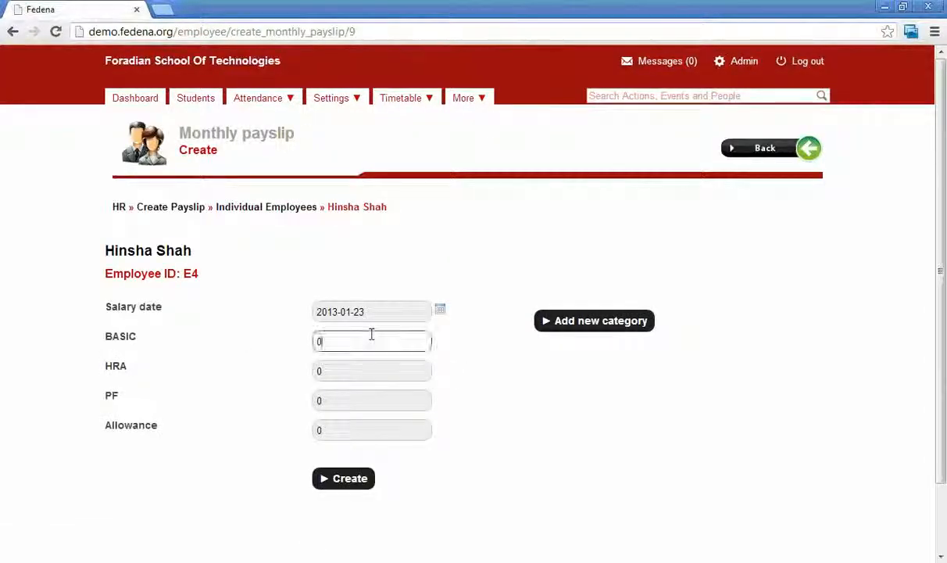
text(20000)
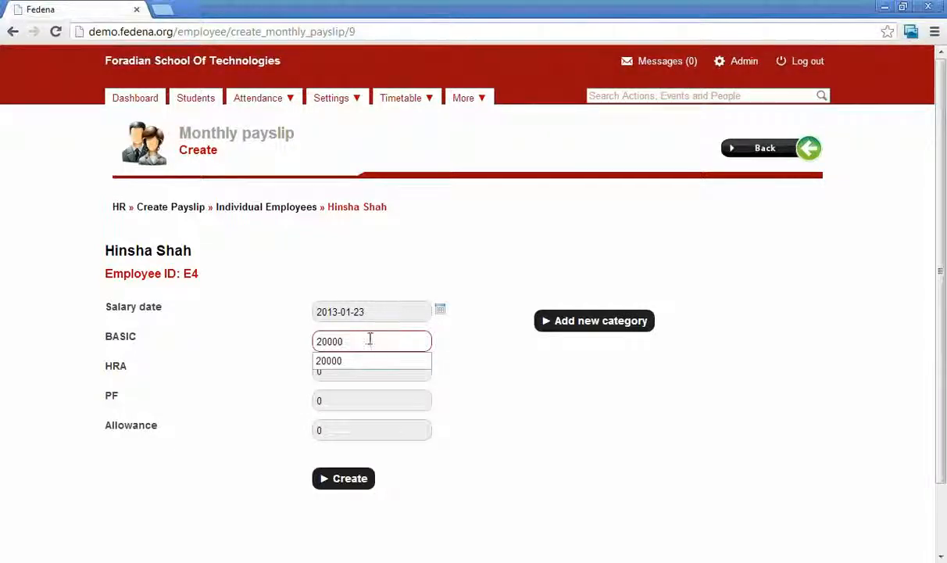
click(363, 361)
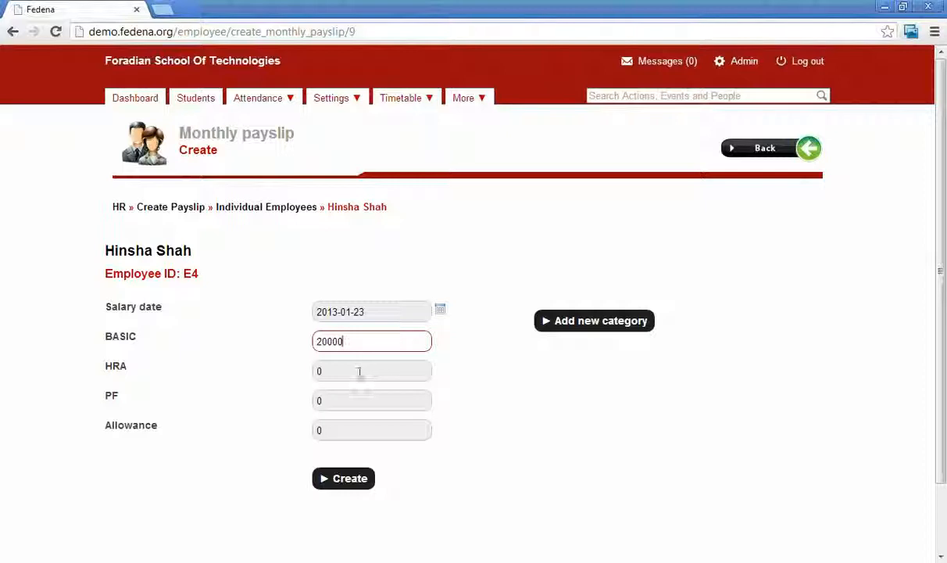
click(360, 372)
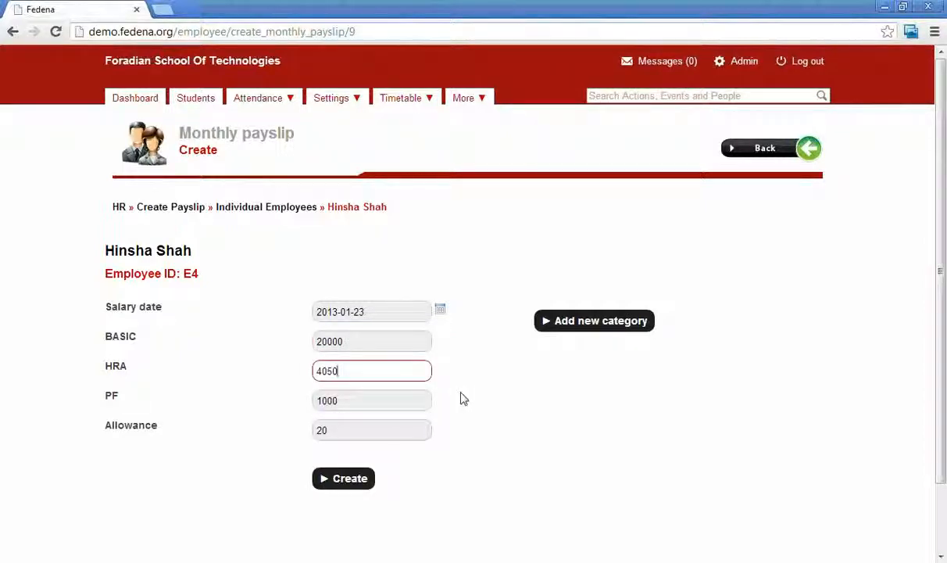
key(BackSpace)
key(BackSpace)
key(BackSpace)
click(655, 390)
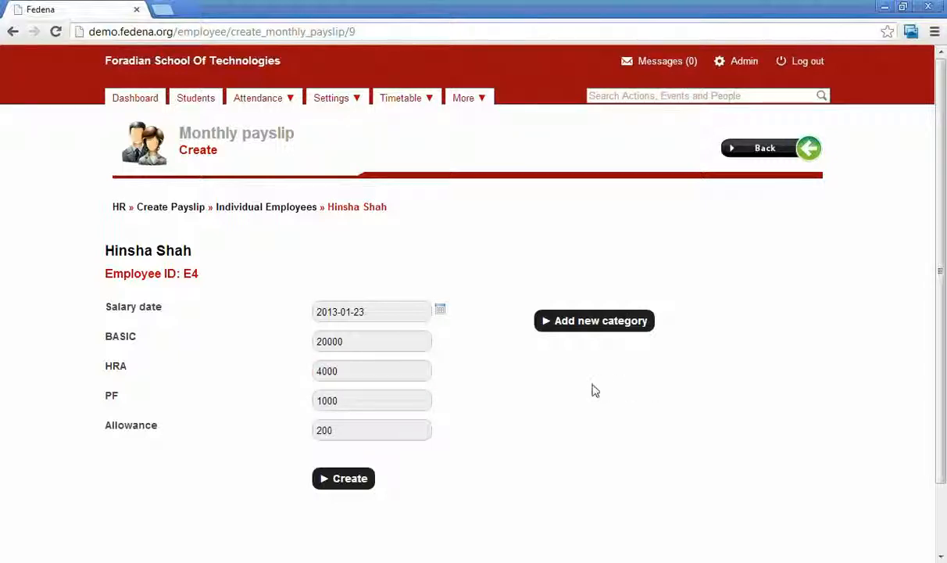
click(354, 488)
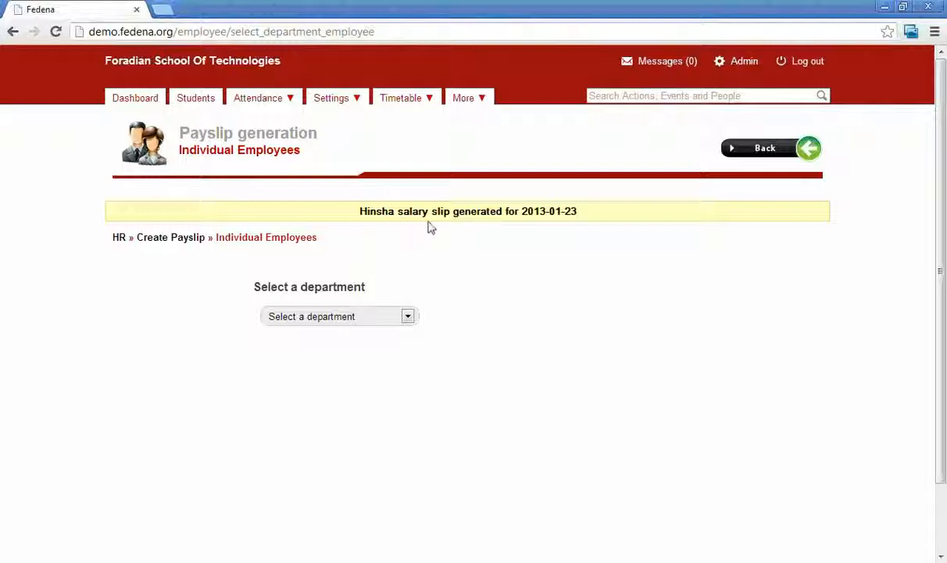
click(178, 237)
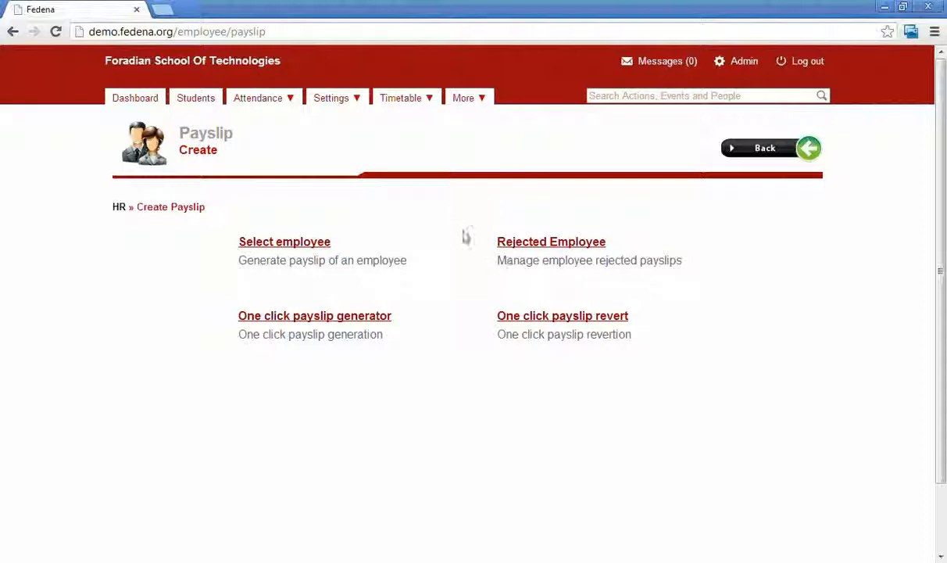
Step: Search employee number E5, open the teacher's profile, then return to Employee Search
click(476, 100)
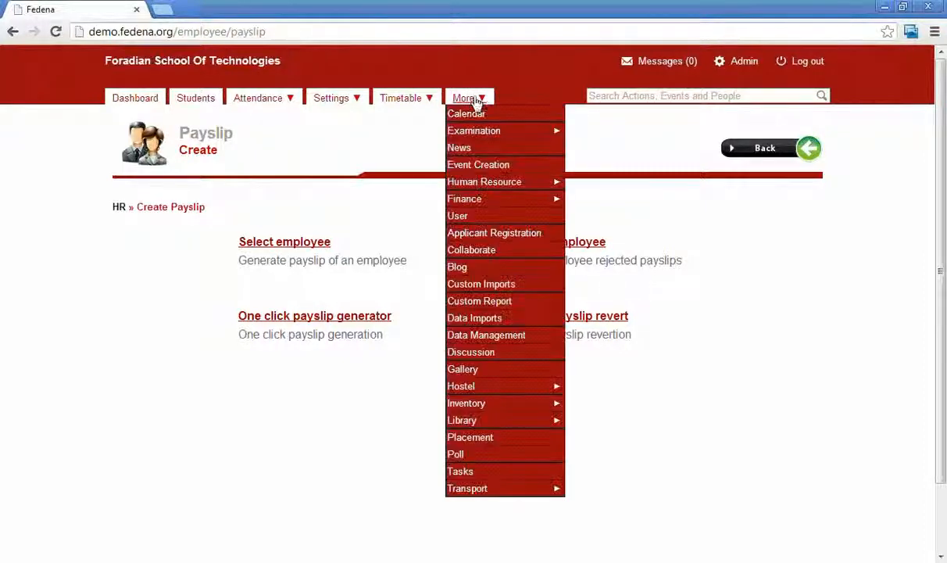
click(495, 186)
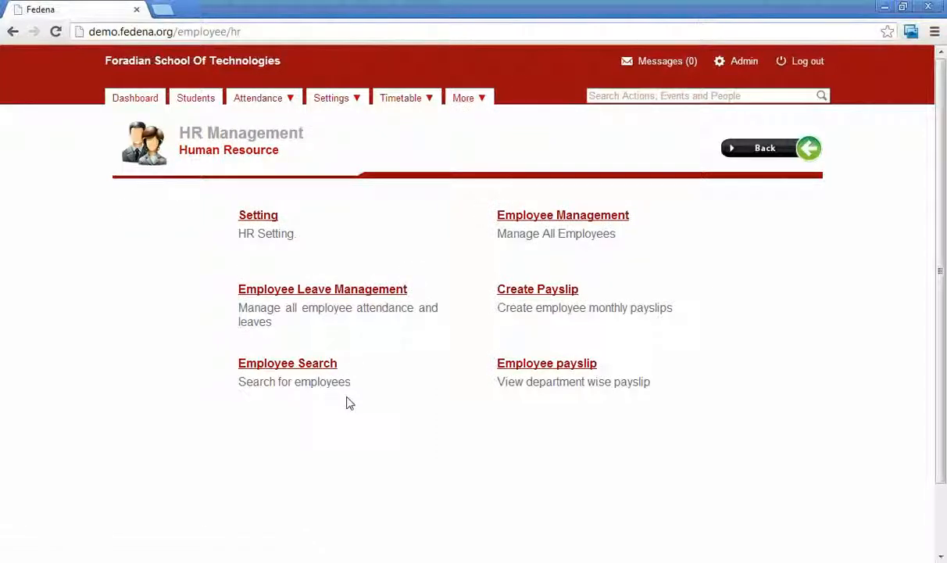
click(311, 368)
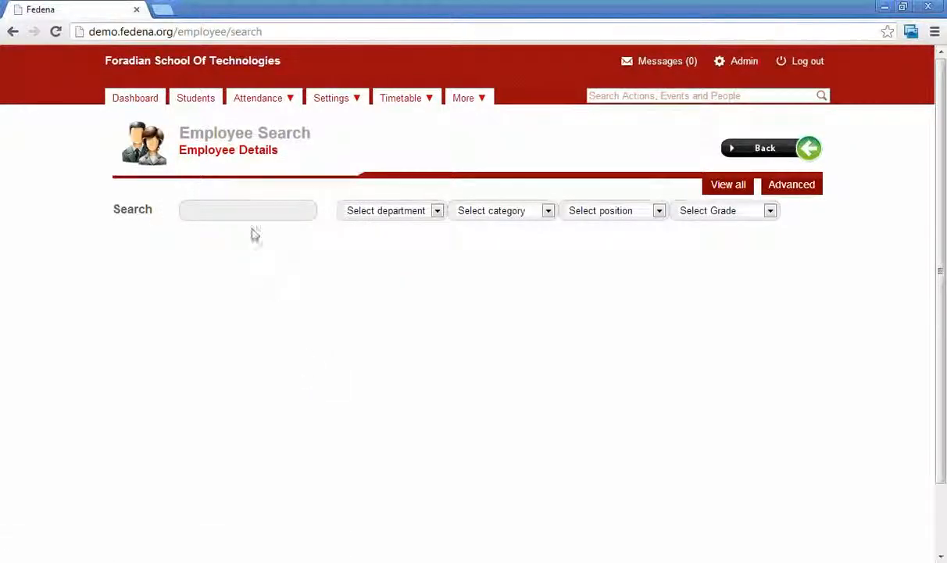
click(257, 213)
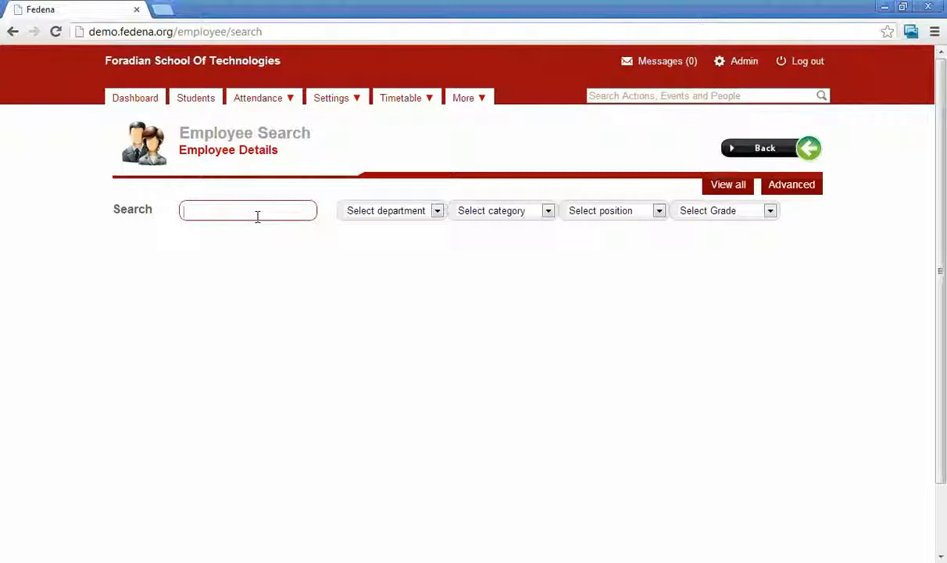
text(E5)
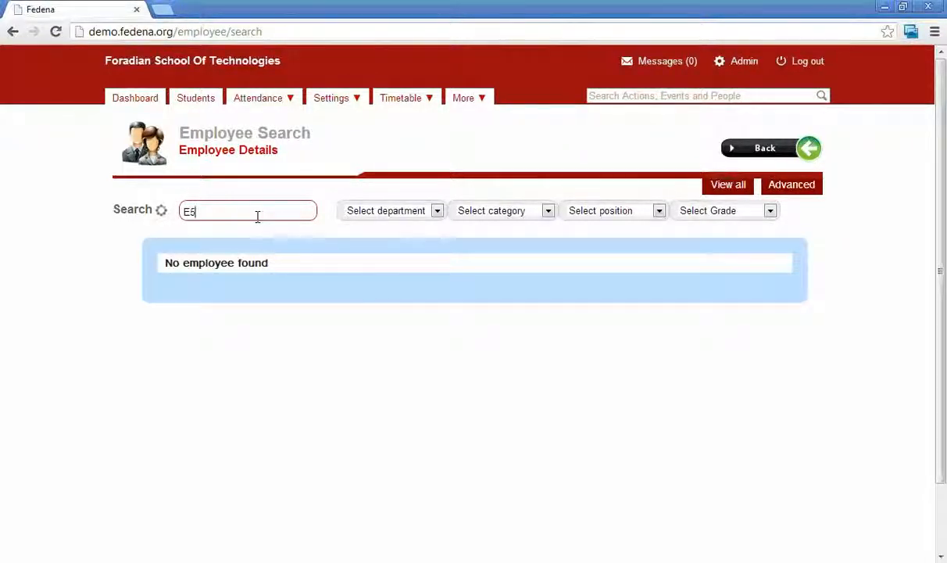
click(272, 299)
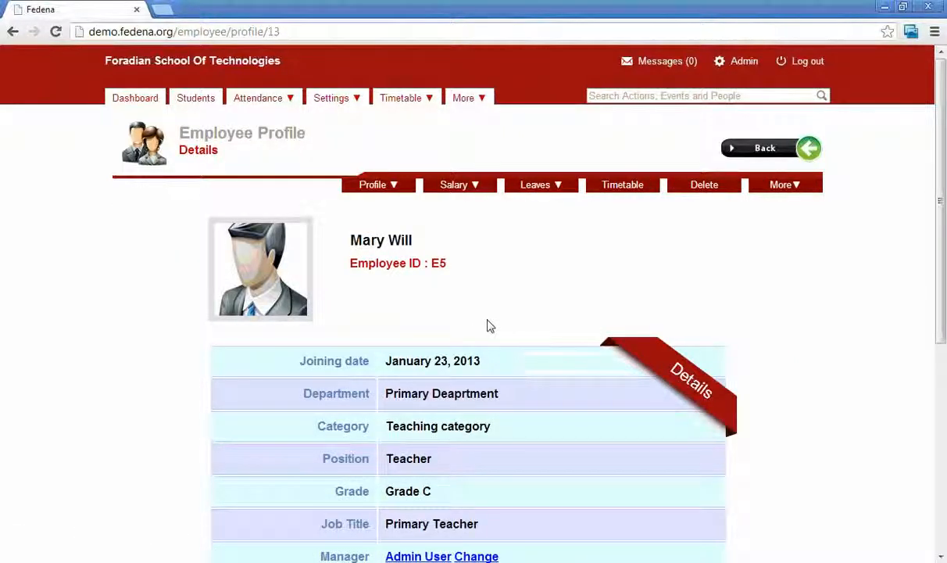
click(764, 157)
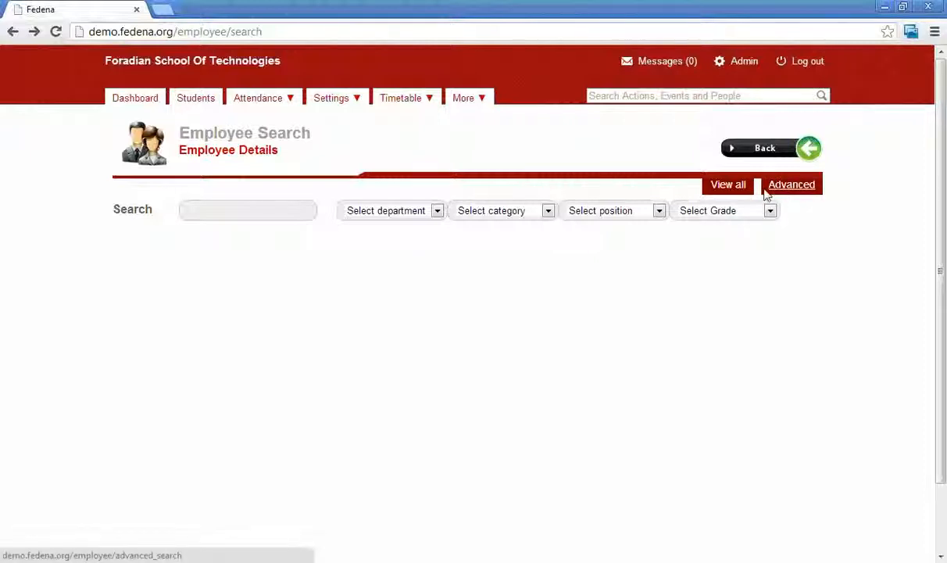
Step: View January 2013 department-wise payslips for all departments: two pending, totalling 23200.00
mouse_move(466, 98)
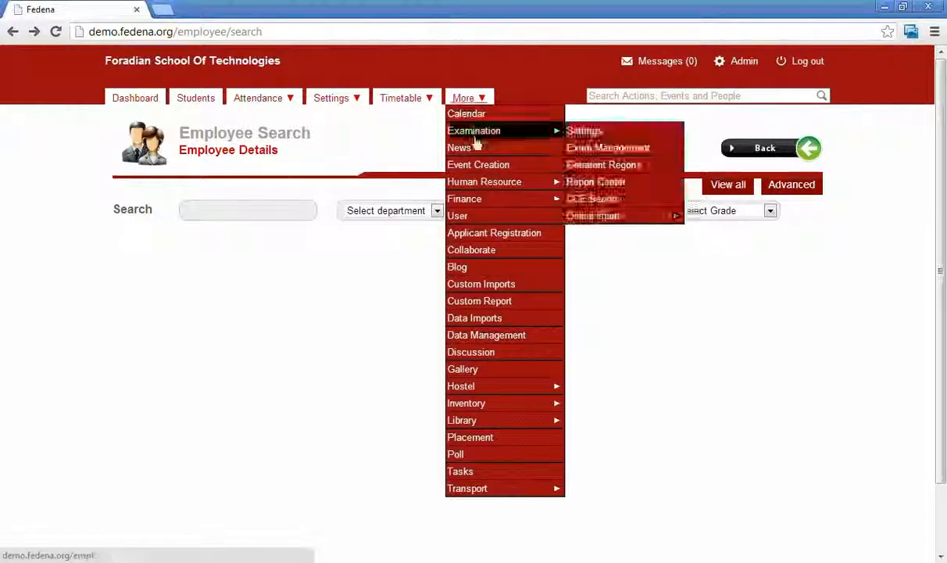
click(487, 184)
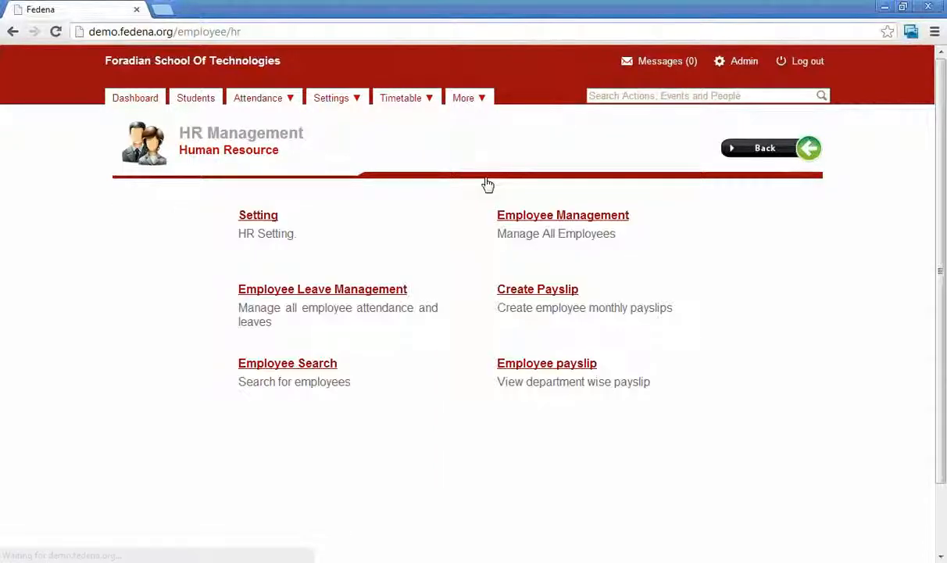
click(516, 366)
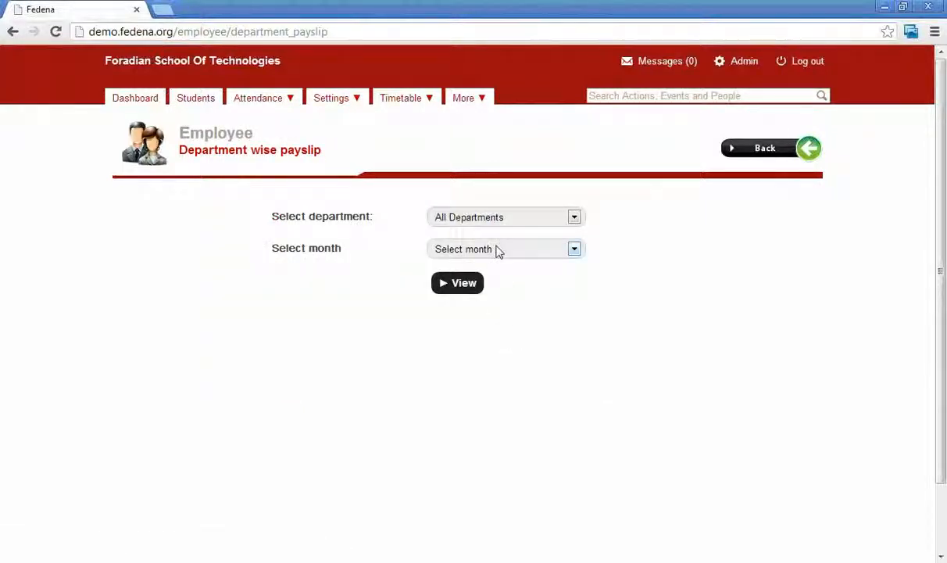
click(498, 251)
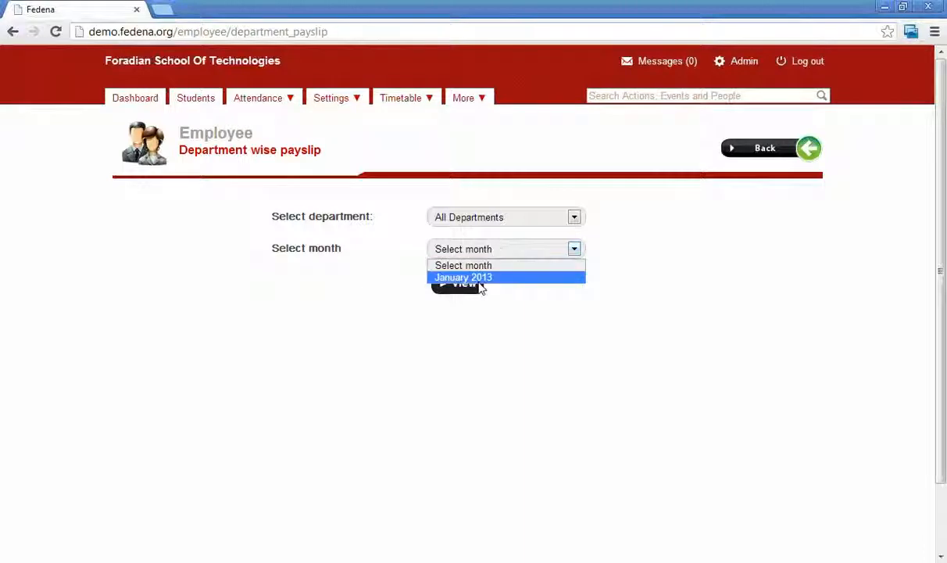
click(480, 280)
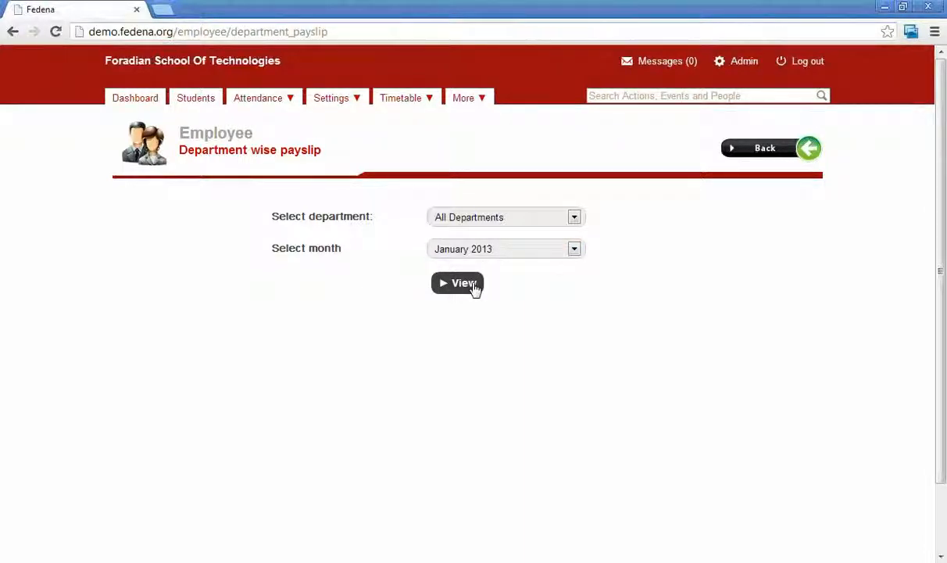
click(474, 286)
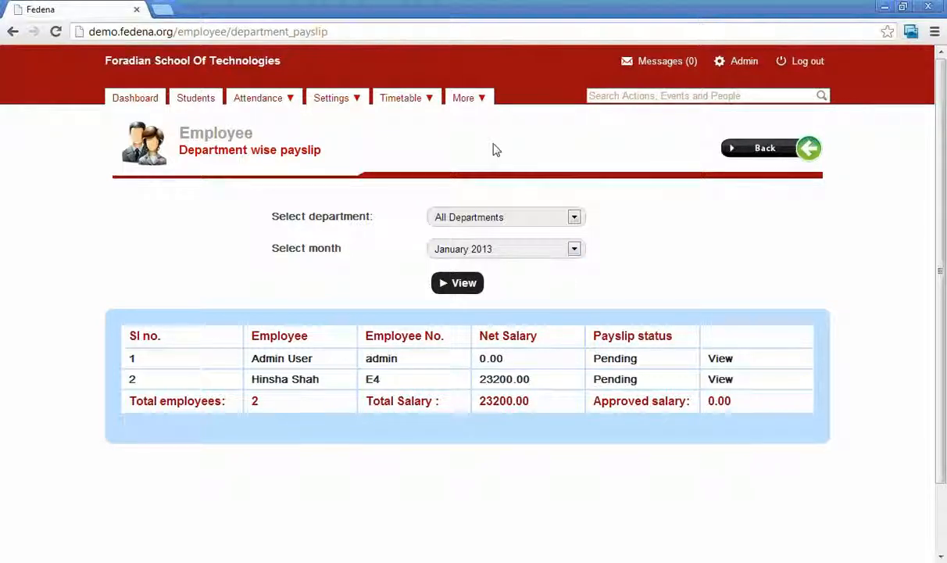
click(488, 104)
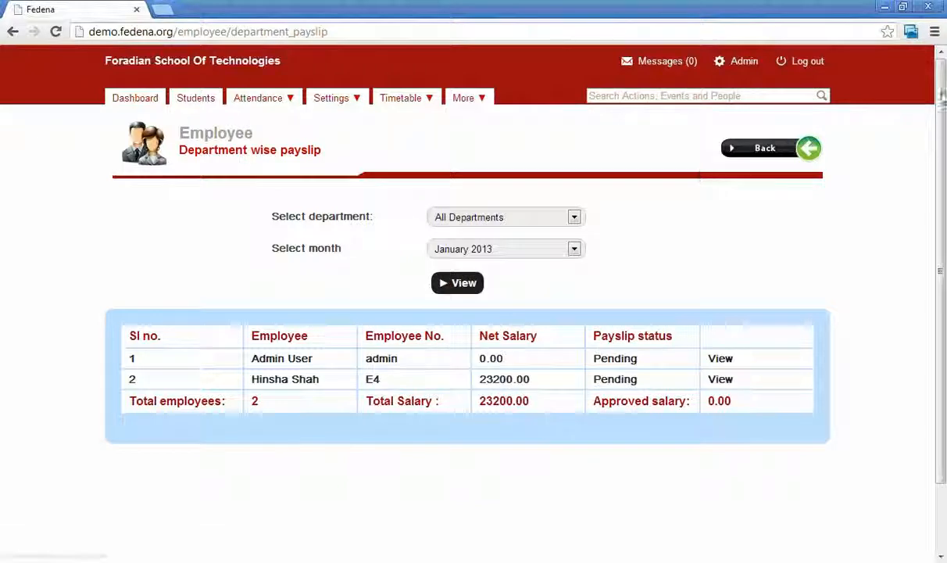